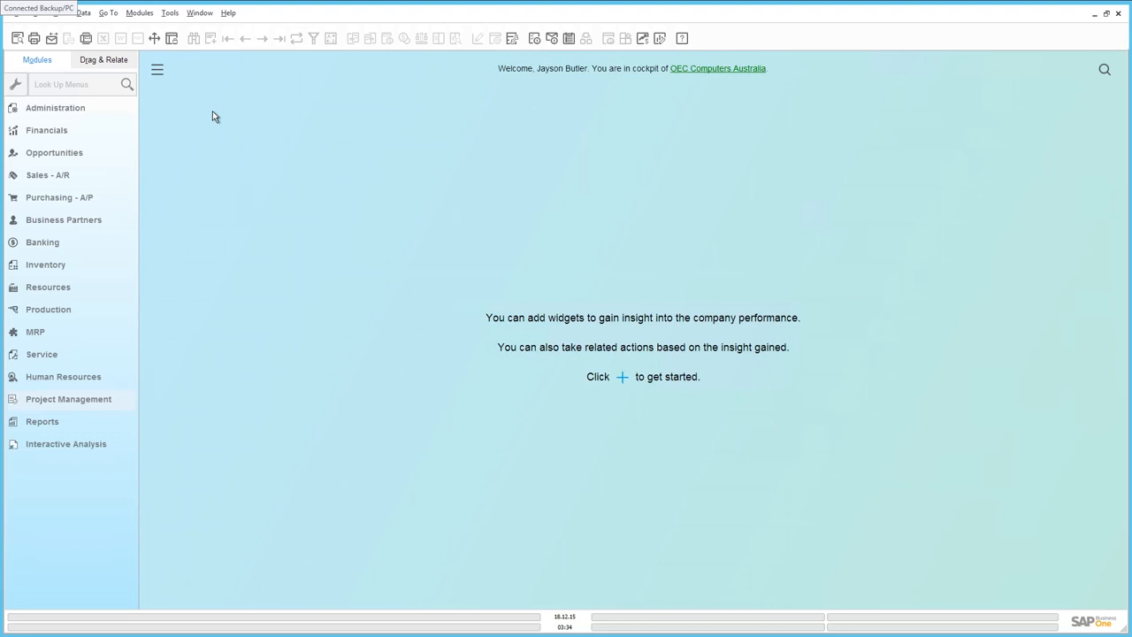
Step: Open the company details and check the project management option in the basic initialization settings
click(77, 109)
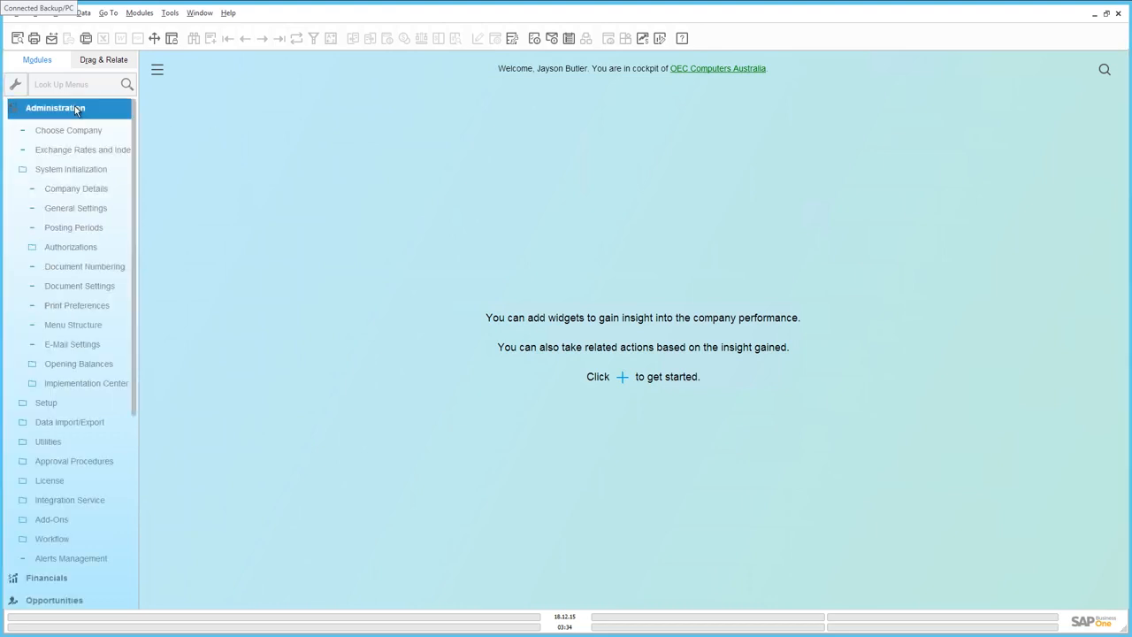
click(68, 191)
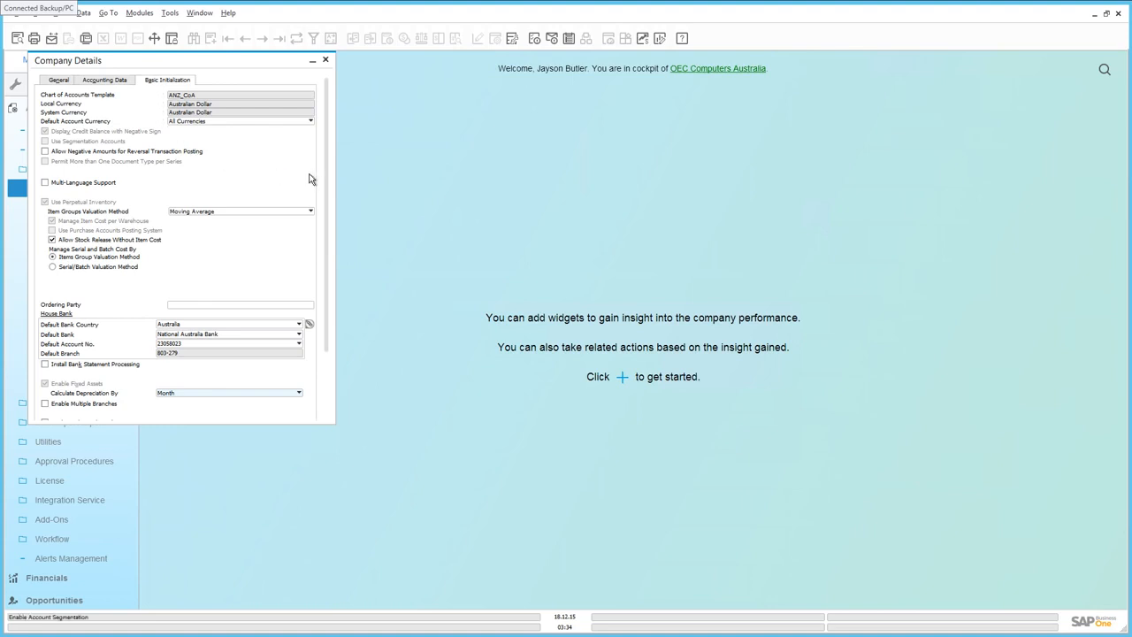
scroll(321, 231, down, 3)
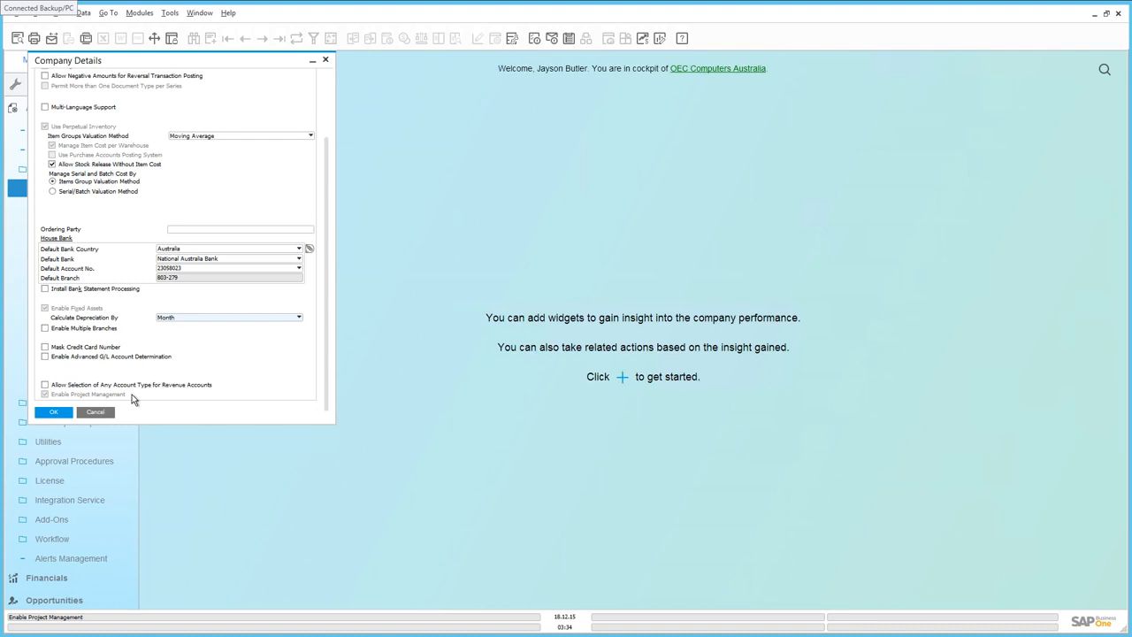
click(55, 412)
Step: Open the Project form from the Project Management module
drag(134, 406, 130, 628)
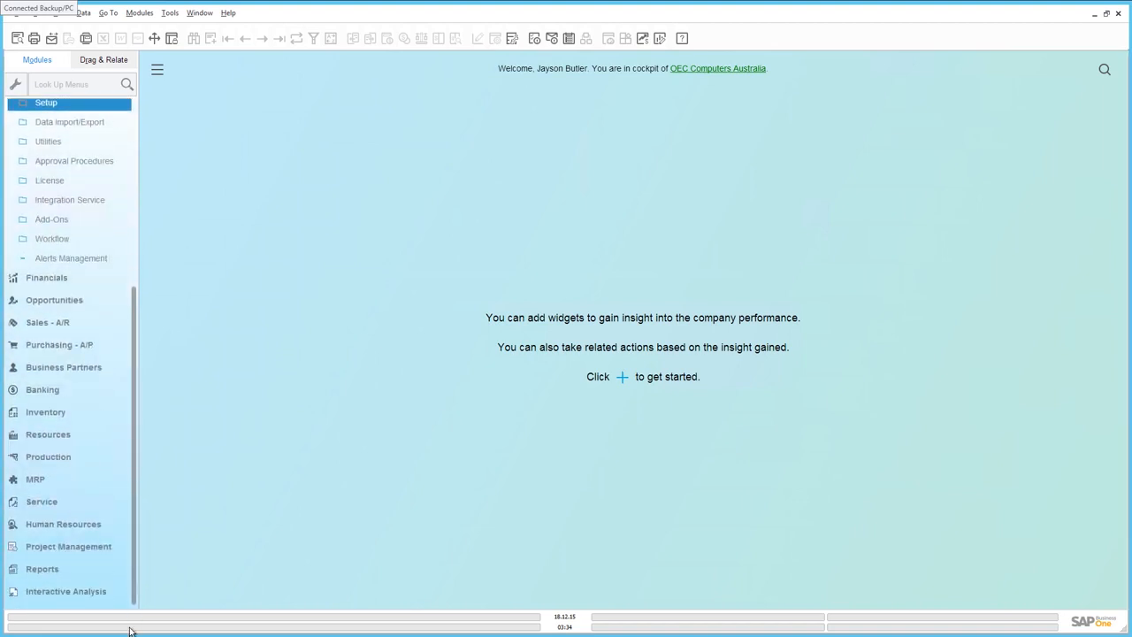
click(92, 548)
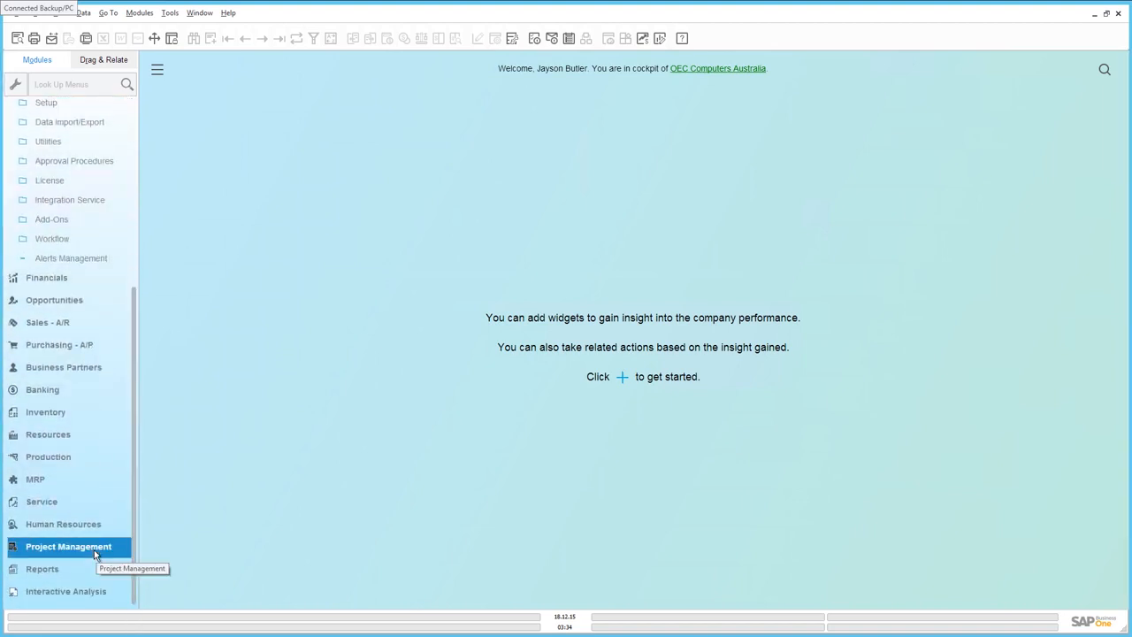
click(91, 547)
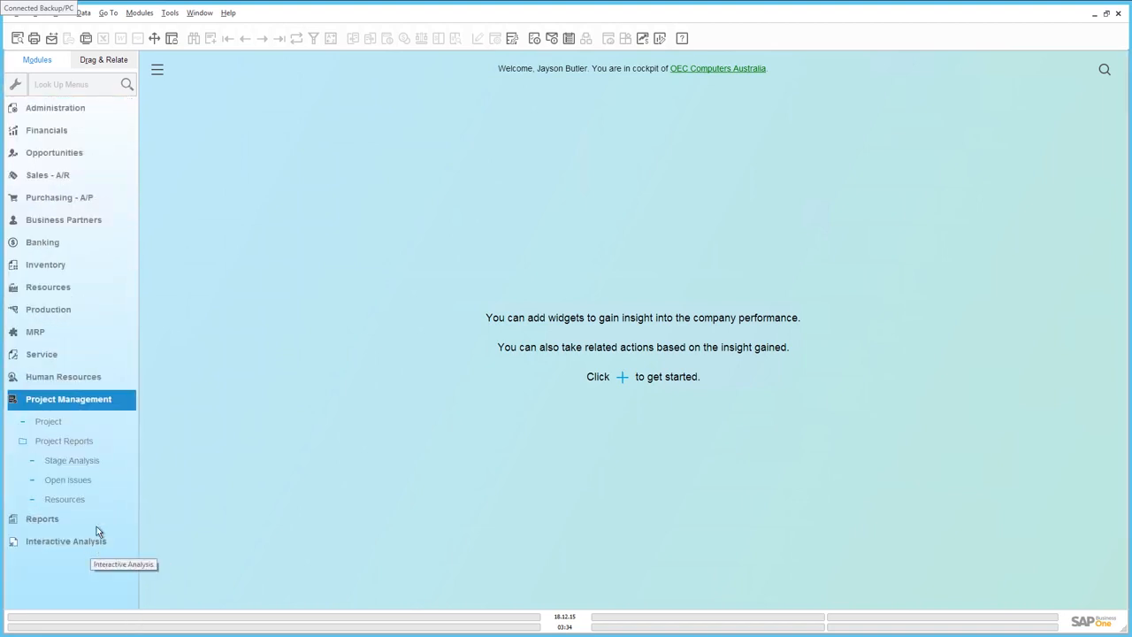
click(62, 422)
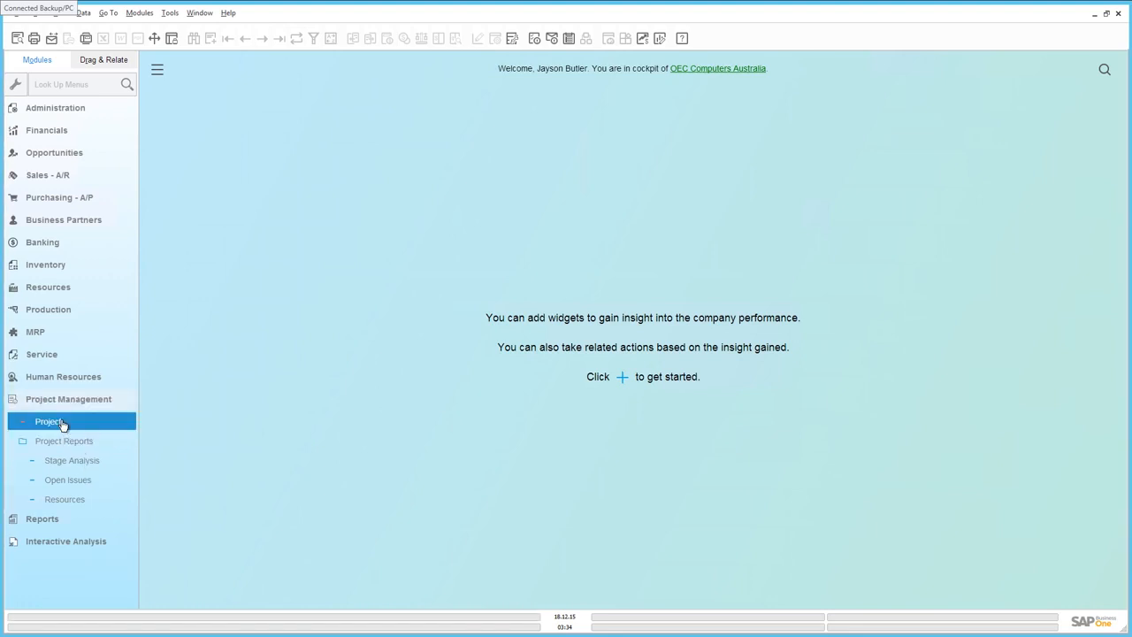
double_click(62, 422)
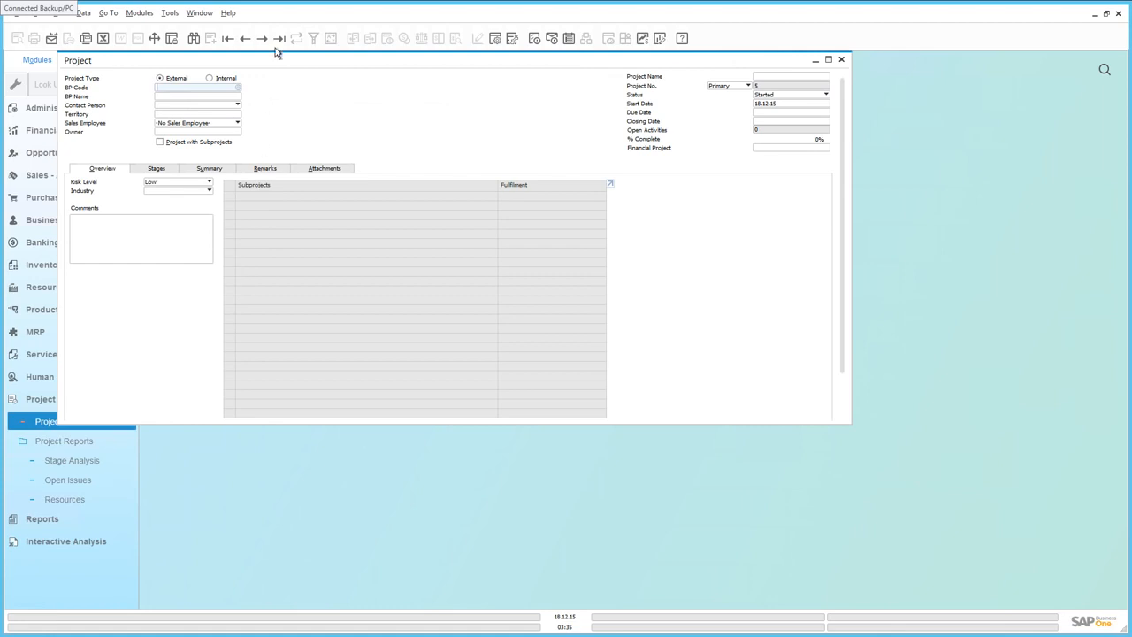
Step: Display the last project record, ADA IT Upgrade, maximize the form and open its Stages tab
click(279, 38)
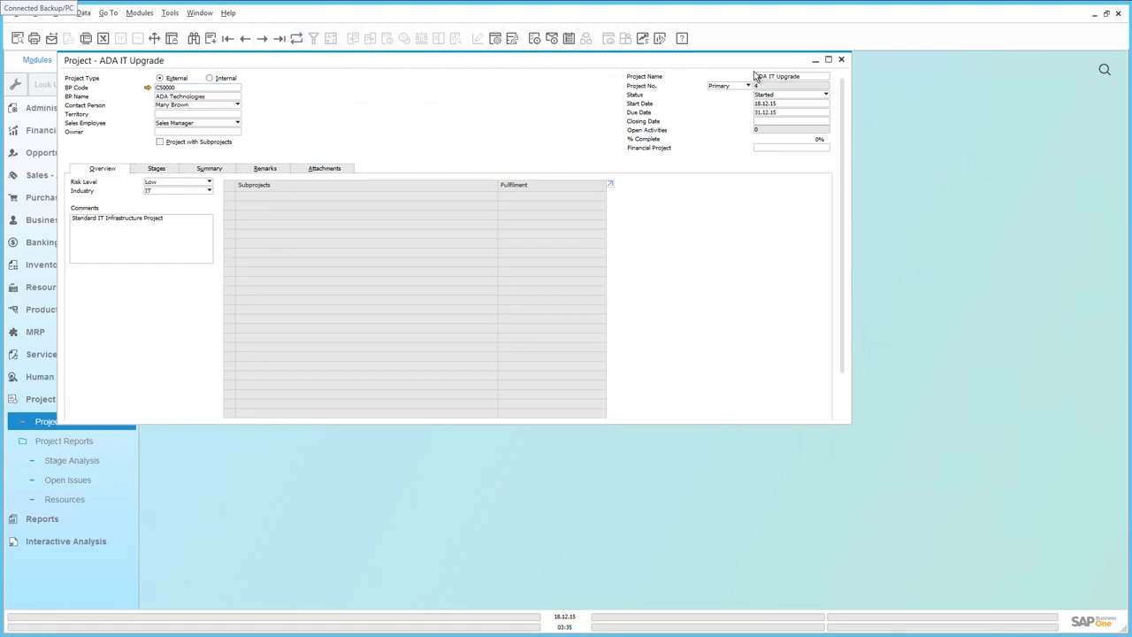
click(828, 60)
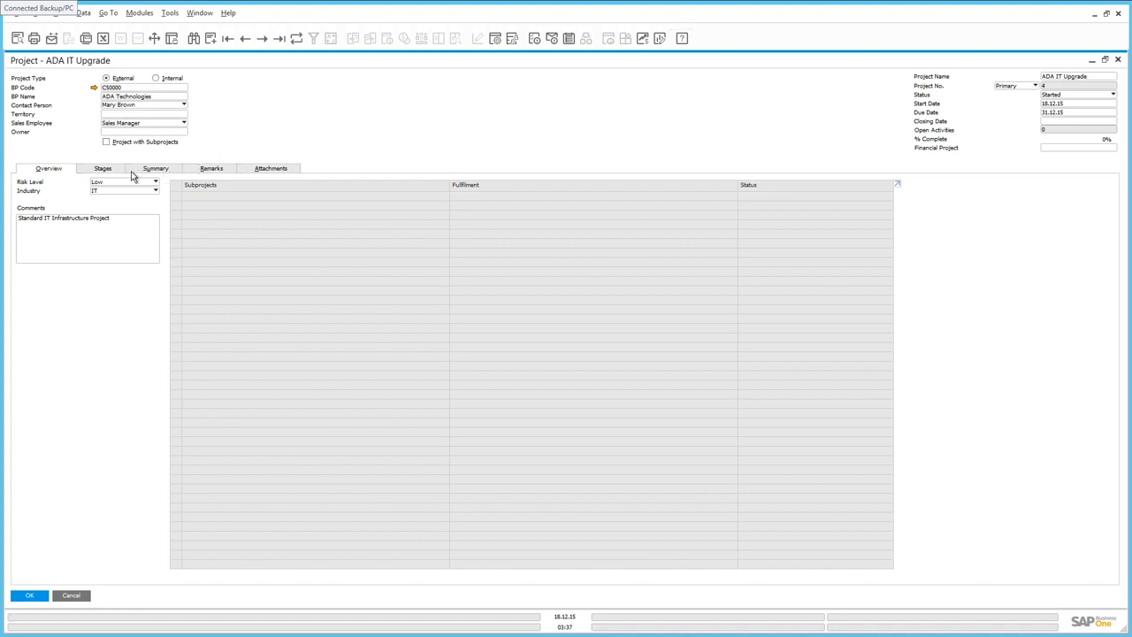
click(103, 169)
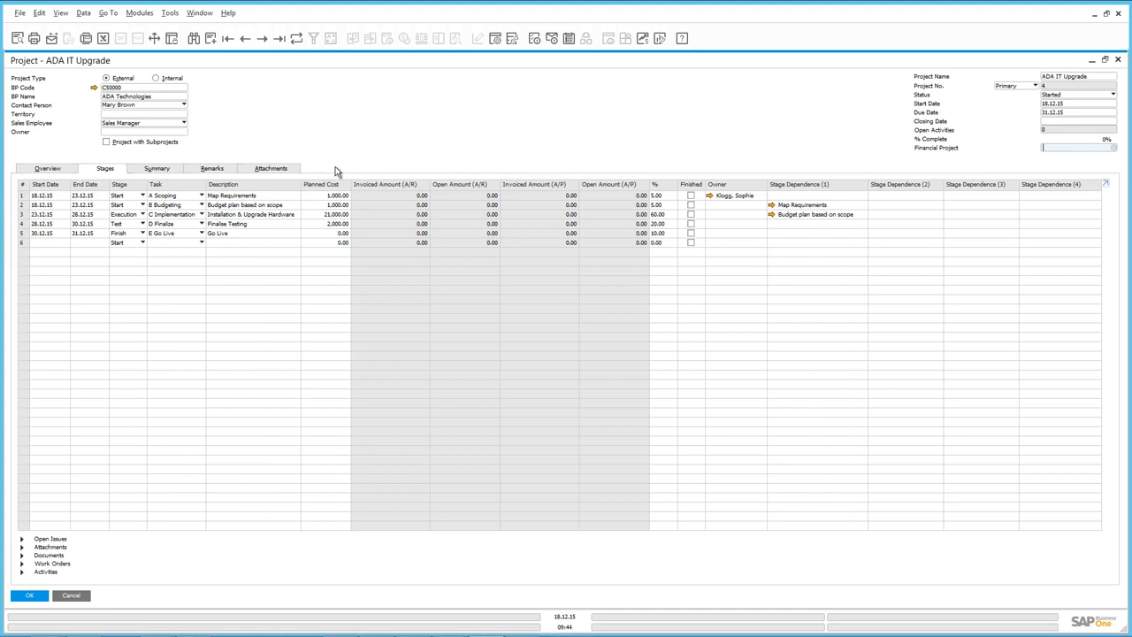
Step: Try to assign the financial project ADA to the project
click(1115, 149)
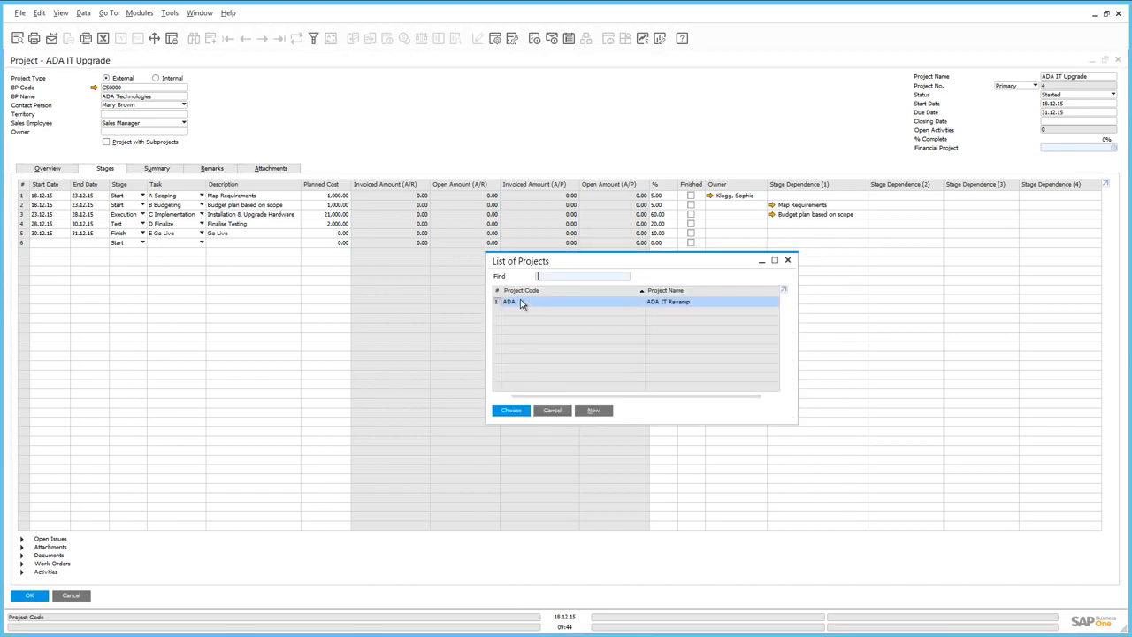
click(521, 411)
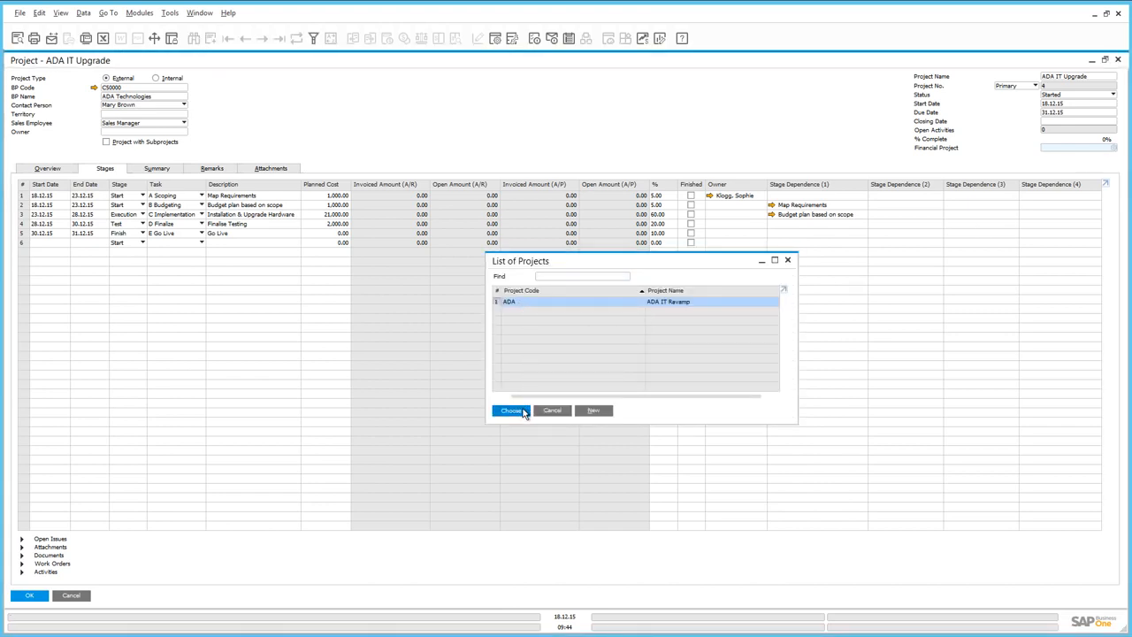
key(Return)
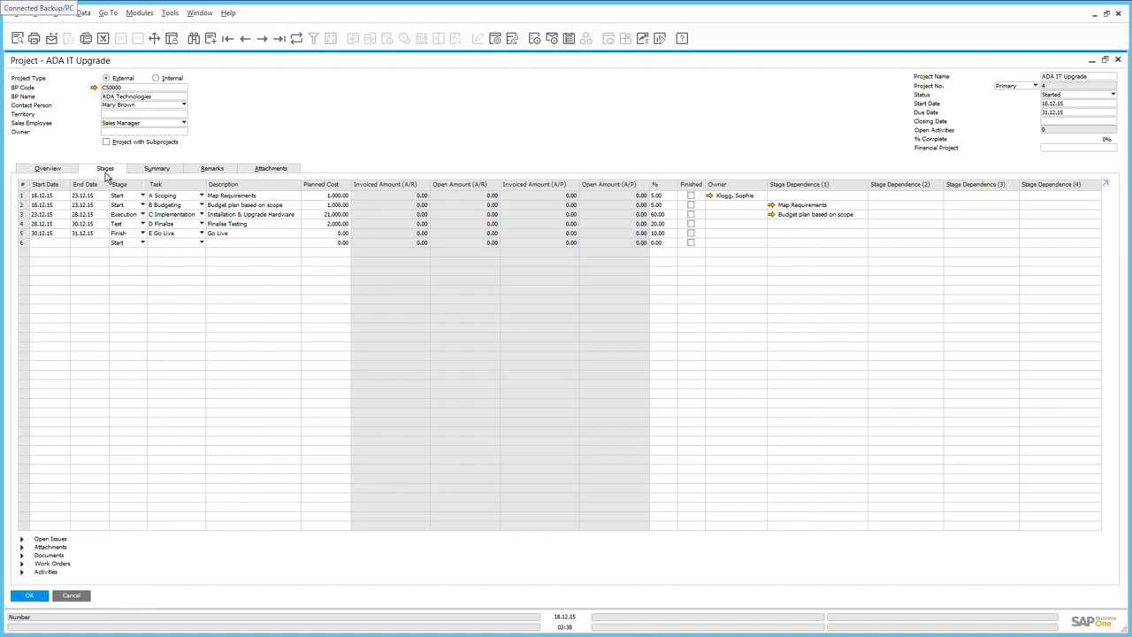
Step: Inspect the stage options of the first stage and select that stage row
click(142, 195)
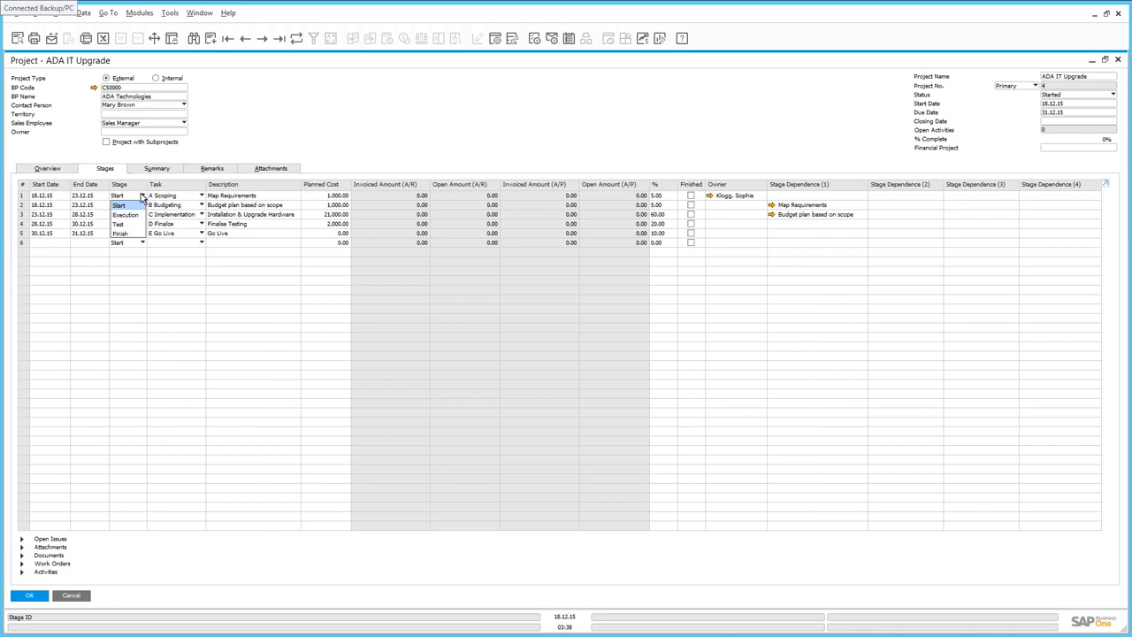
click(120, 194)
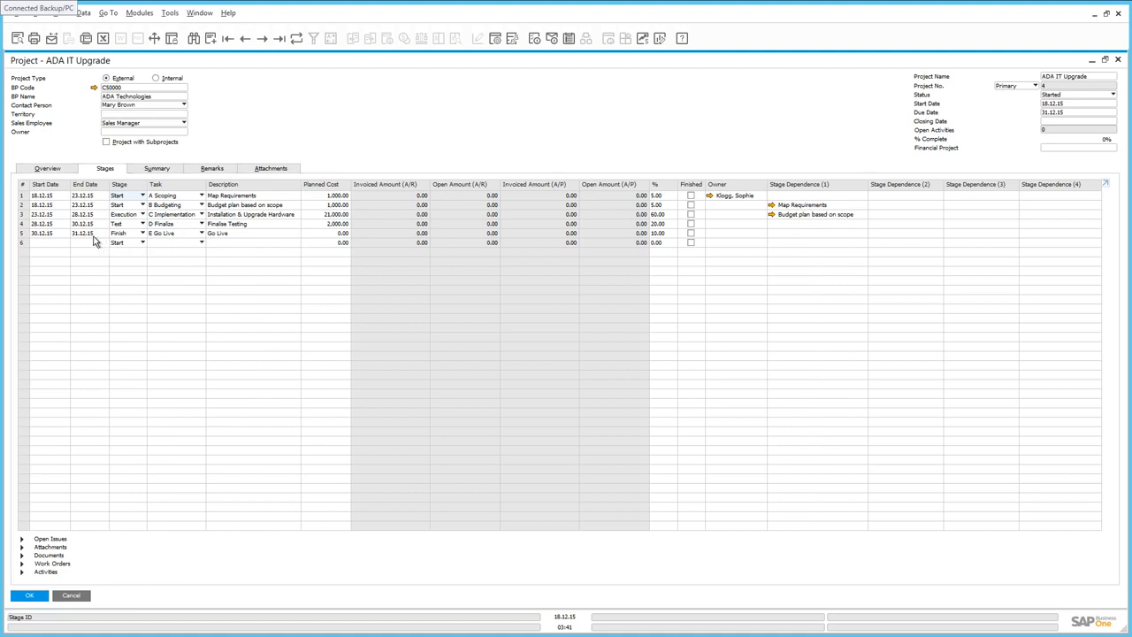
click(24, 198)
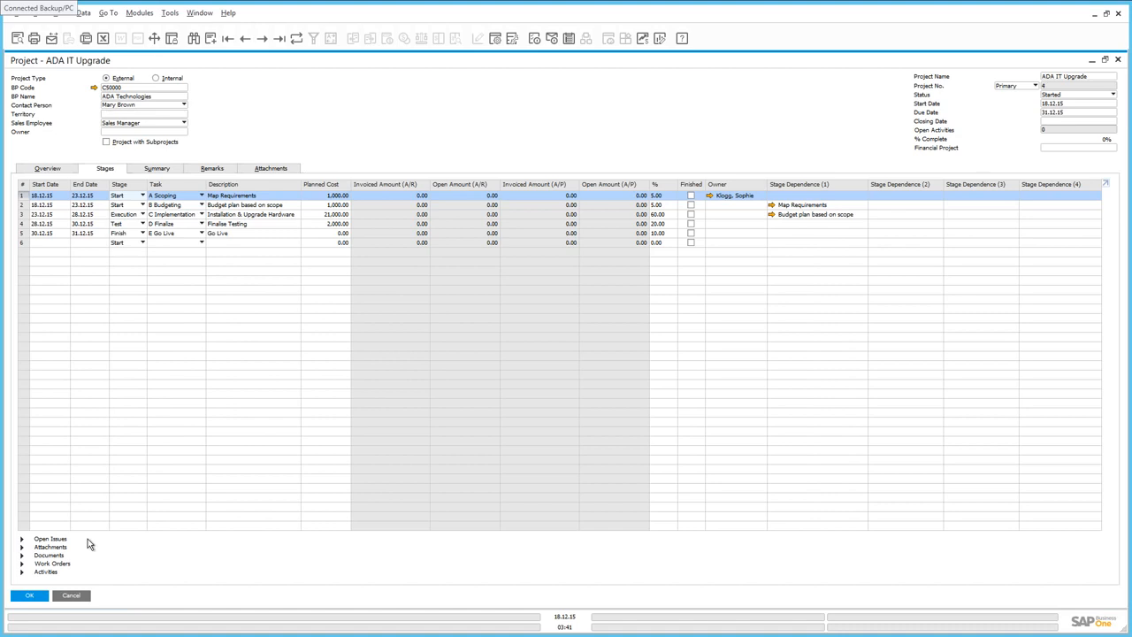
Step: Expand the first stage's open issues and view the linked solution 26 in the knowledge base
click(22, 538)
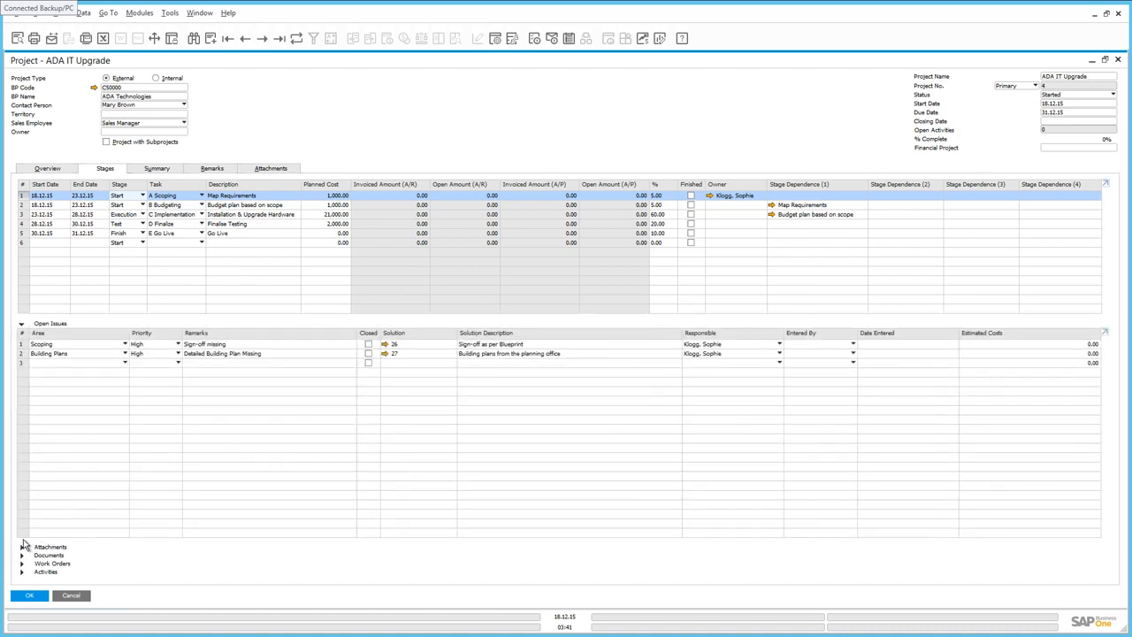
click(385, 347)
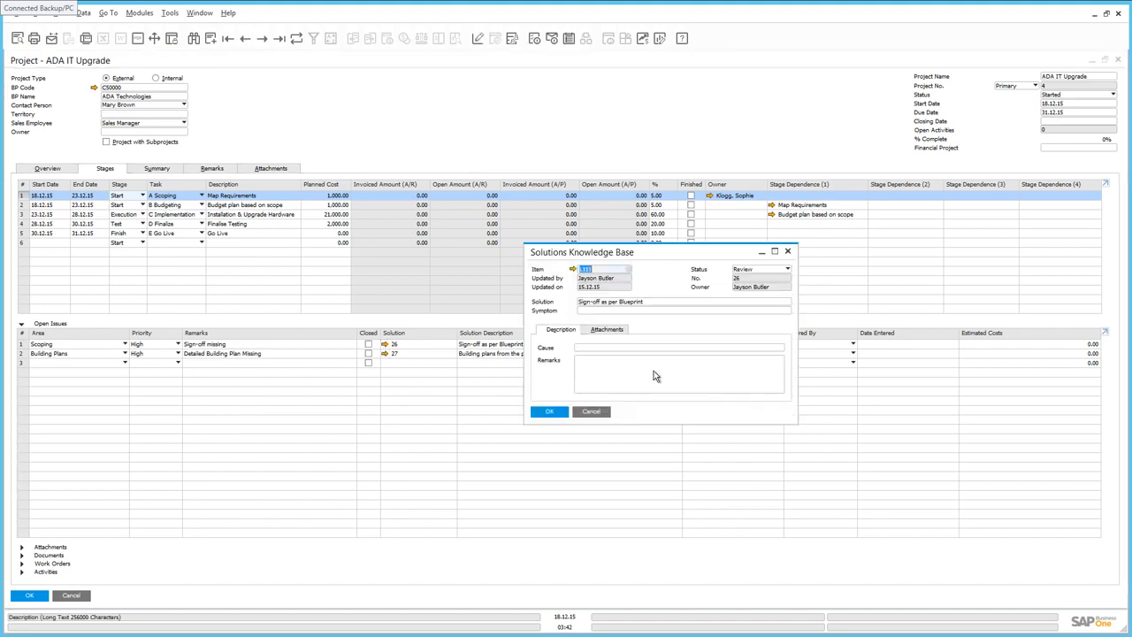
click(789, 253)
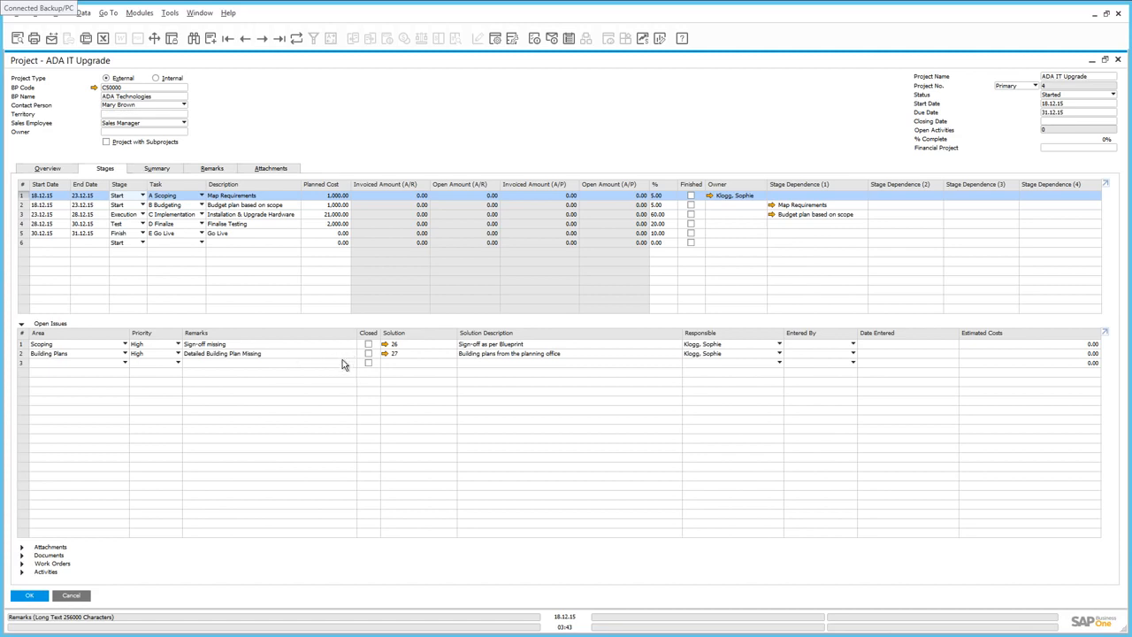
Step: Attach the ADA Signoff document from the Desktop to the first stage
click(31, 548)
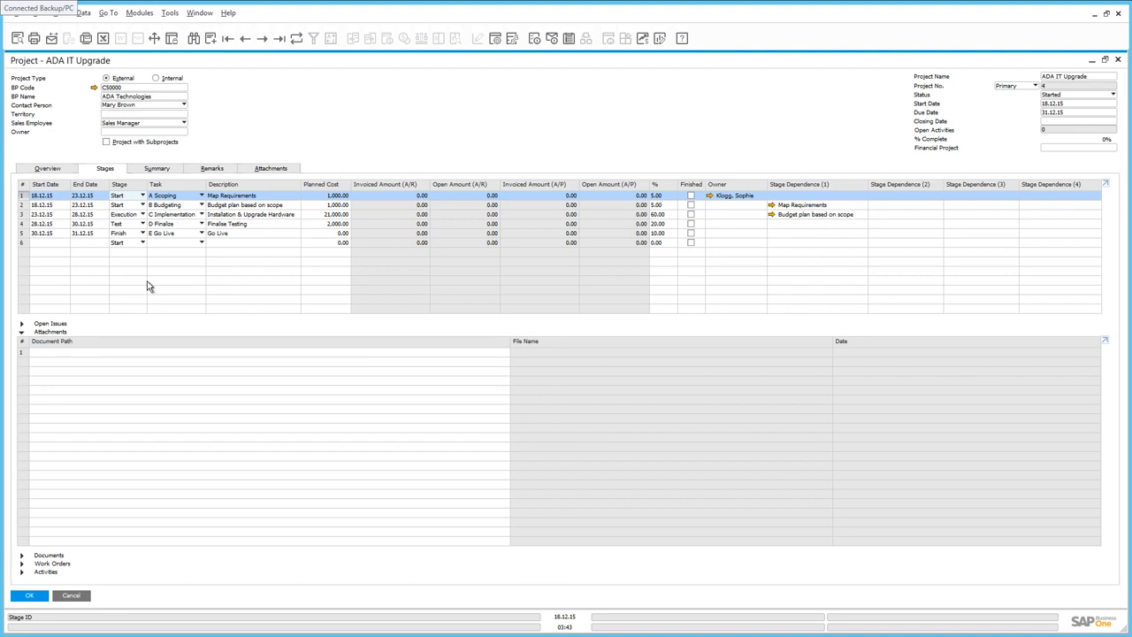
click(148, 357)
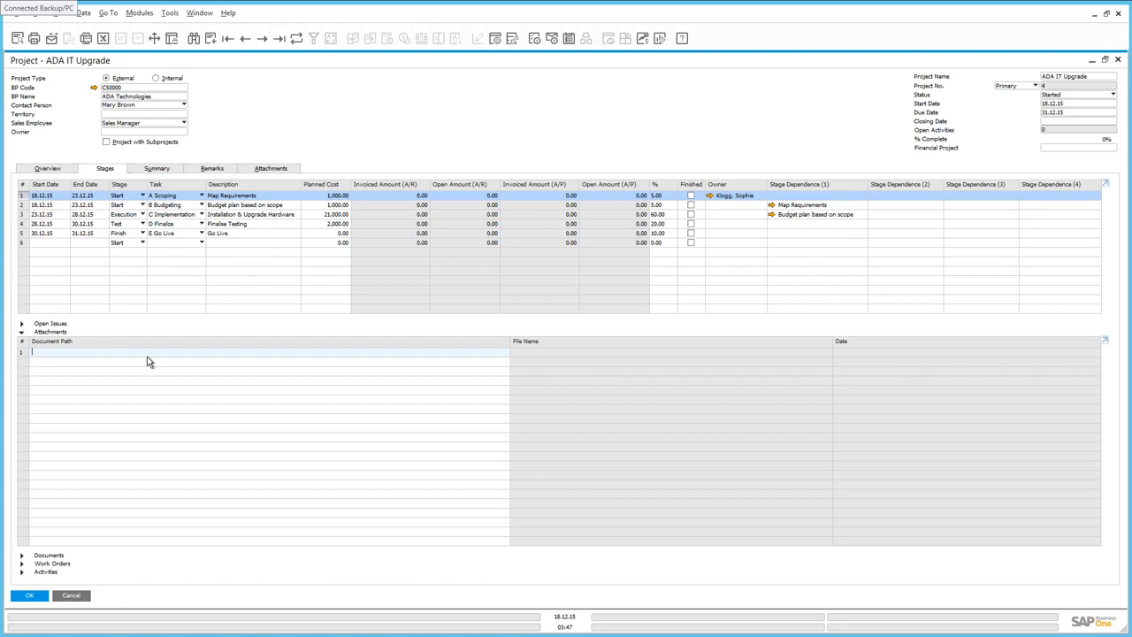
double_click(147, 357)
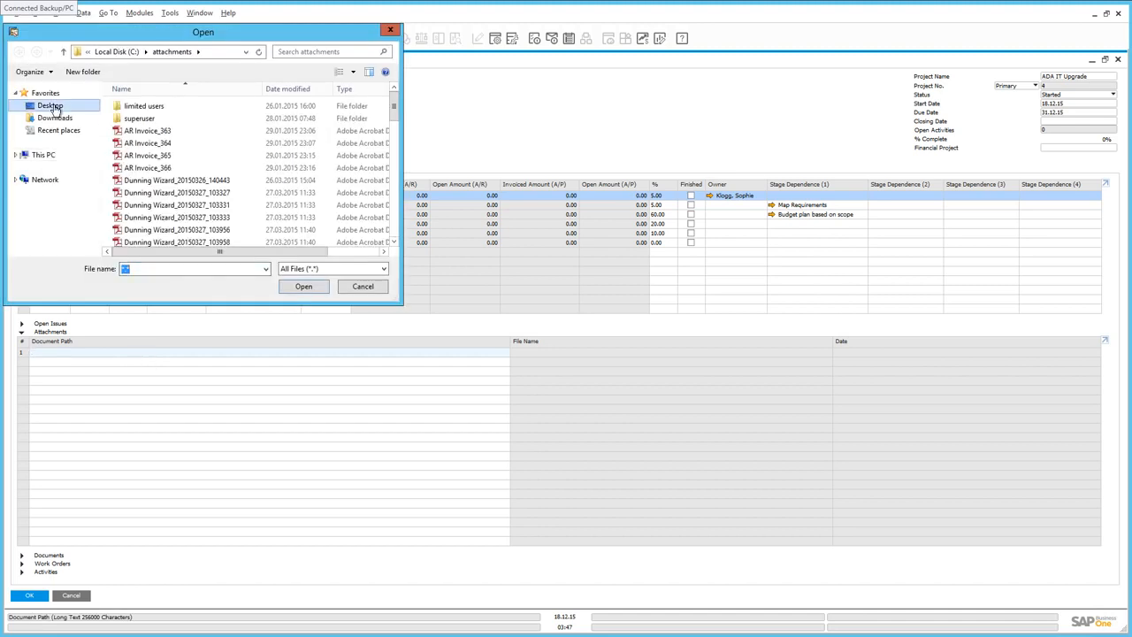
click(50, 106)
drag(397, 157, 386, 256)
scroll(384, 256, down, 2)
click(150, 237)
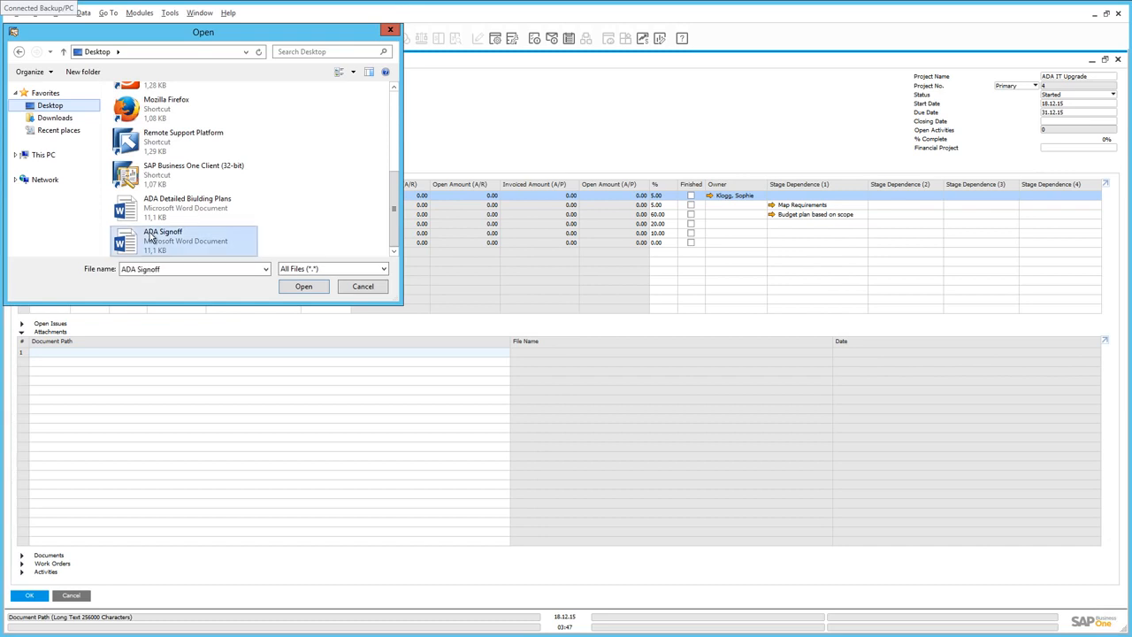
double_click(151, 237)
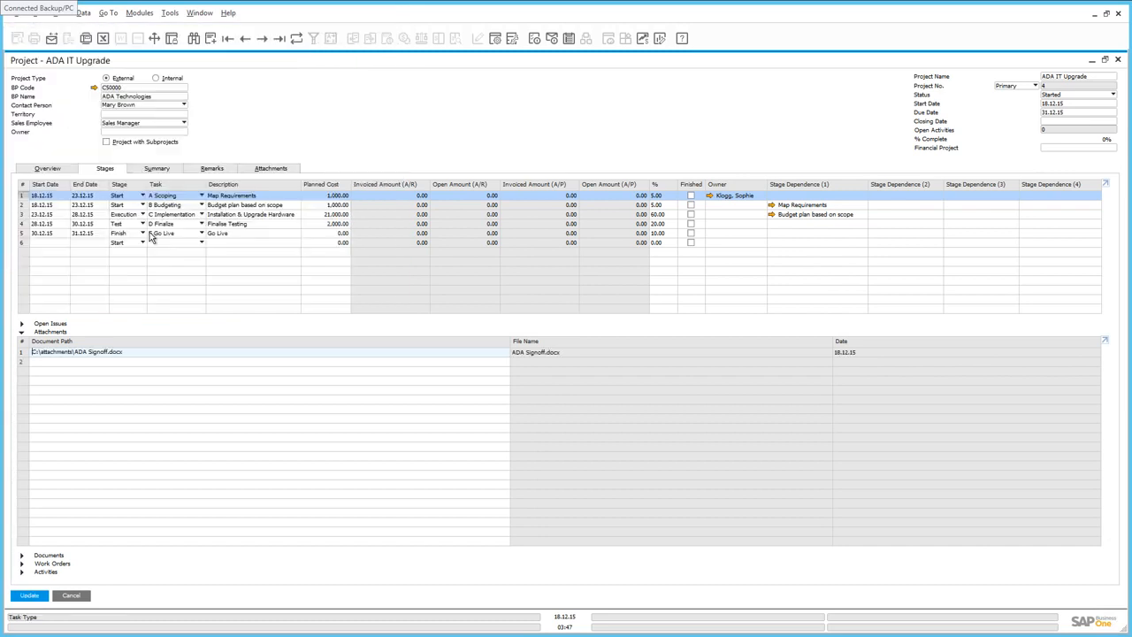
Step: Attach the ADA Detailed Building Plans document as a second attachment and update the project
double_click(113, 363)
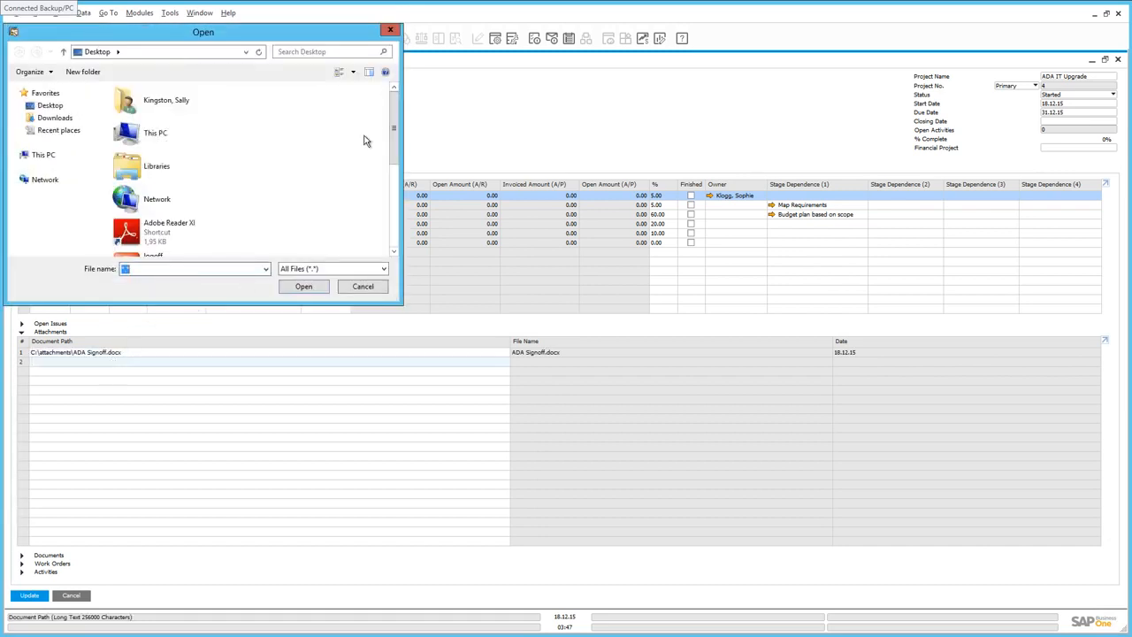
scroll(393, 245, down, 3)
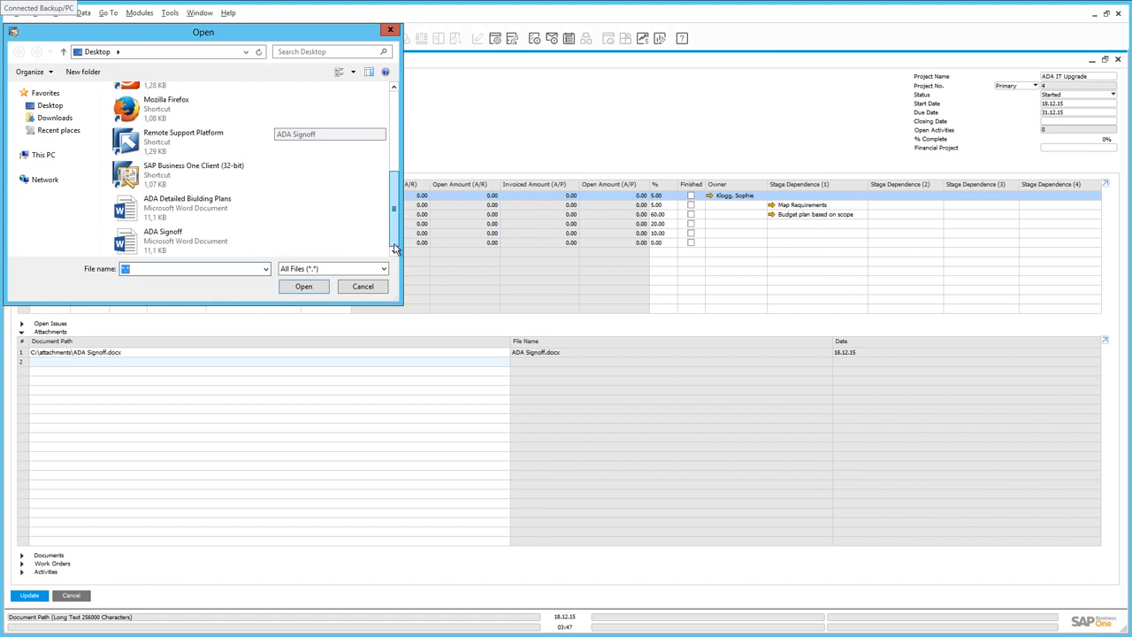
double_click(192, 217)
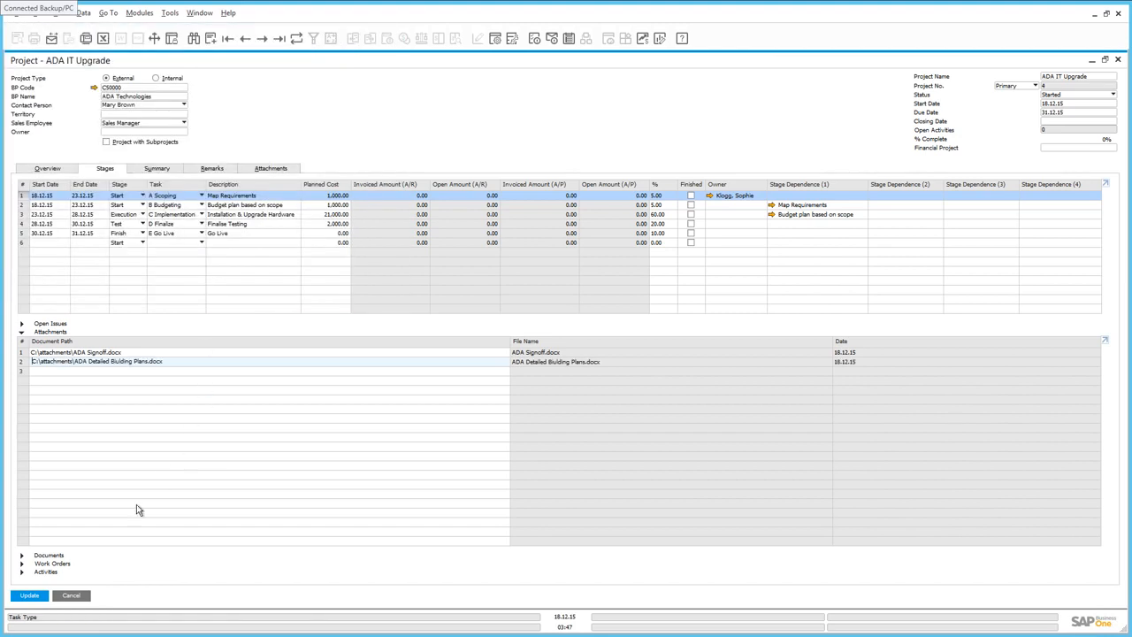
click(27, 595)
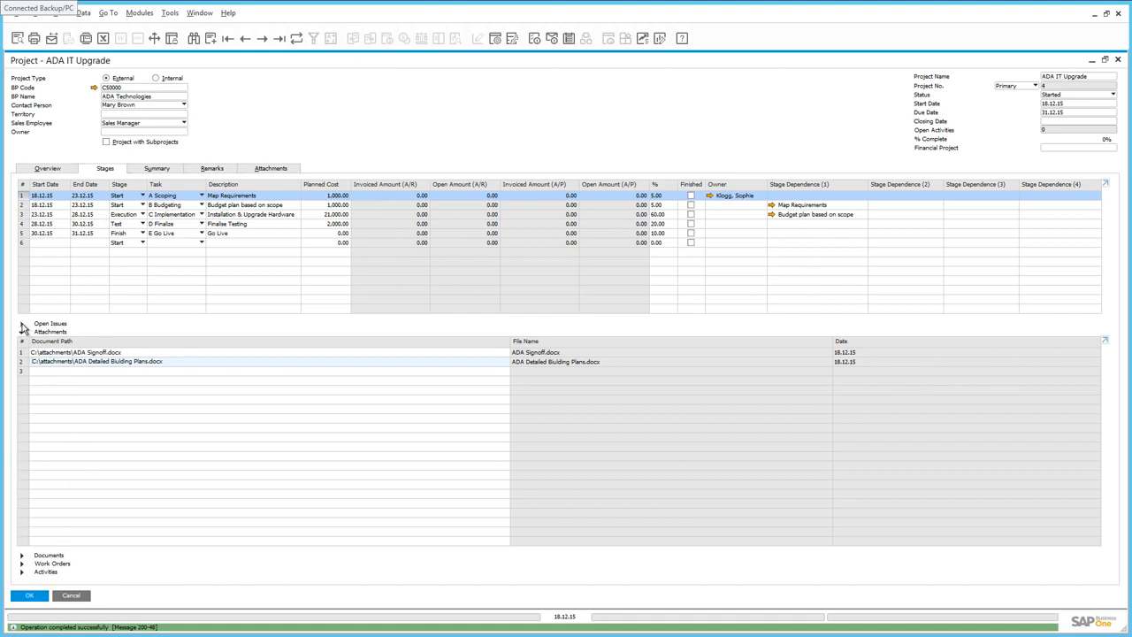
Step: Mark both open issues of the first stage as closed and update the project
click(22, 324)
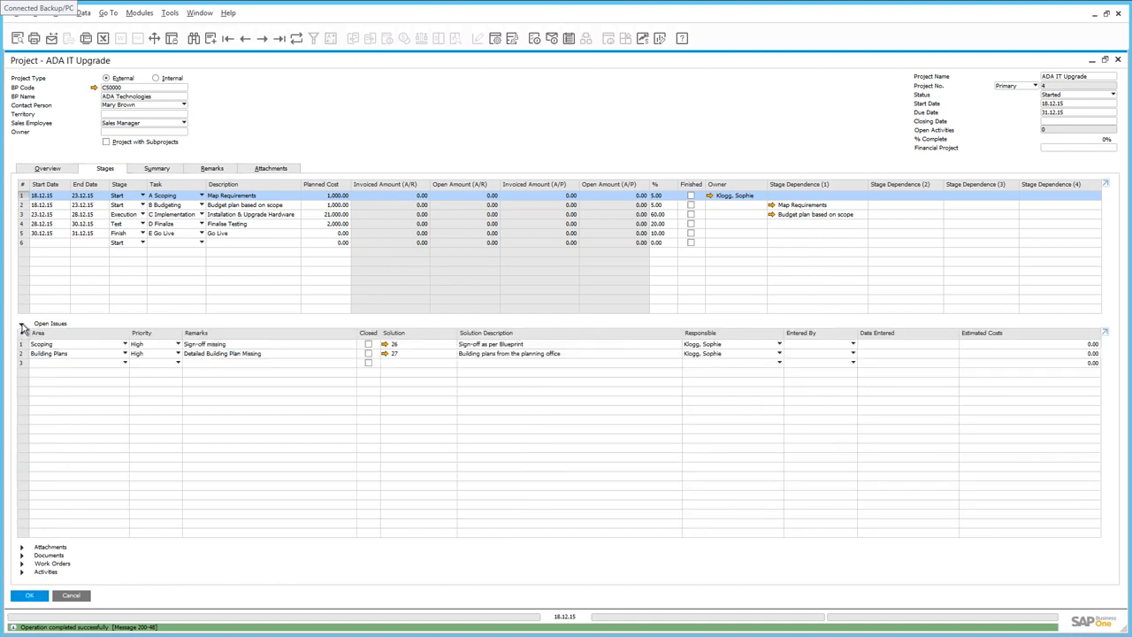
click(368, 344)
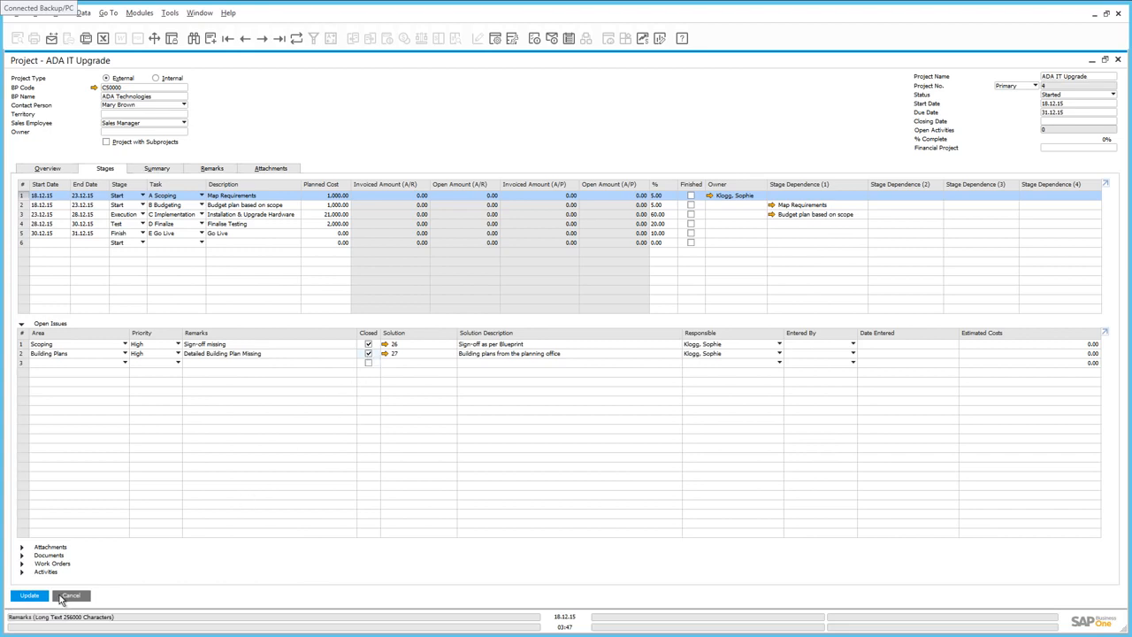
click(30, 595)
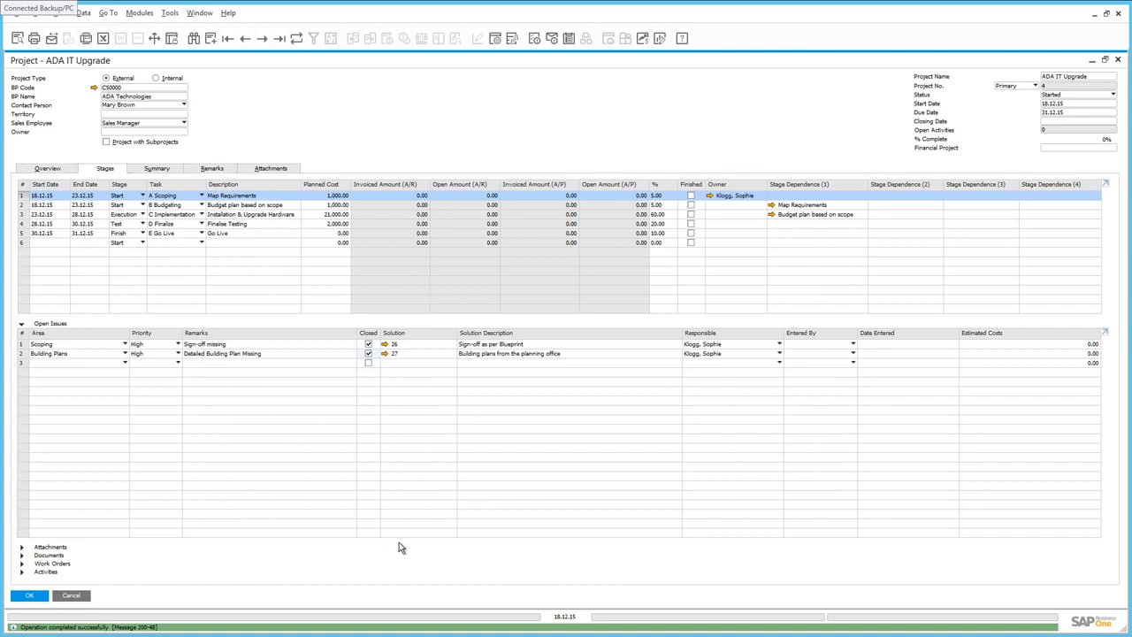
Step: Mark the first two stages as finished, updating the project after each
click(691, 197)
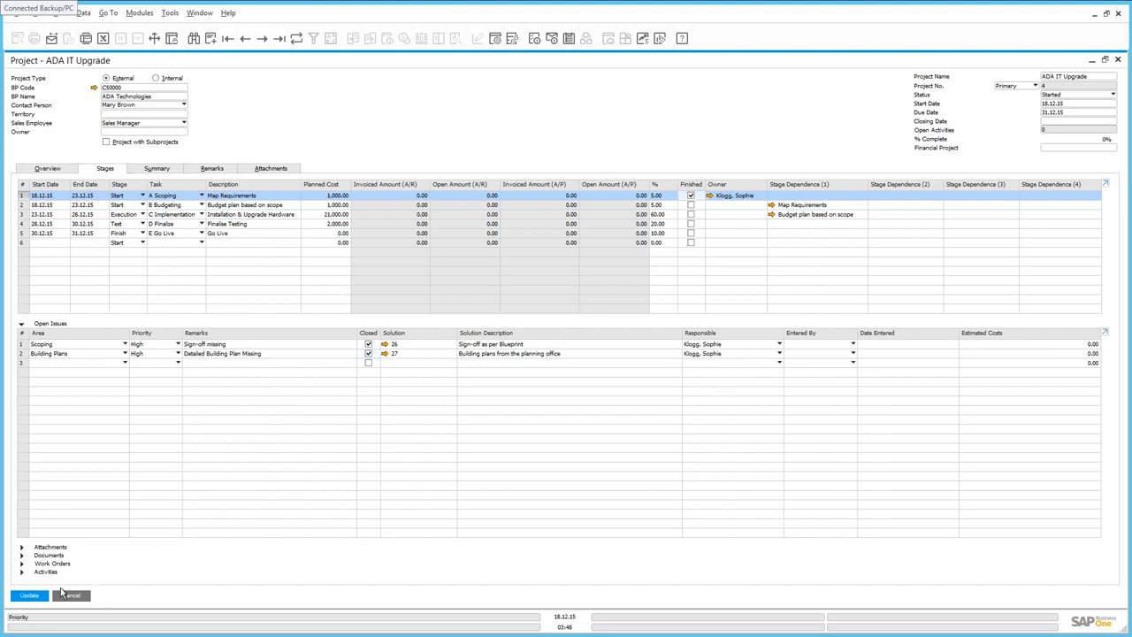
click(32, 597)
click(691, 205)
click(26, 597)
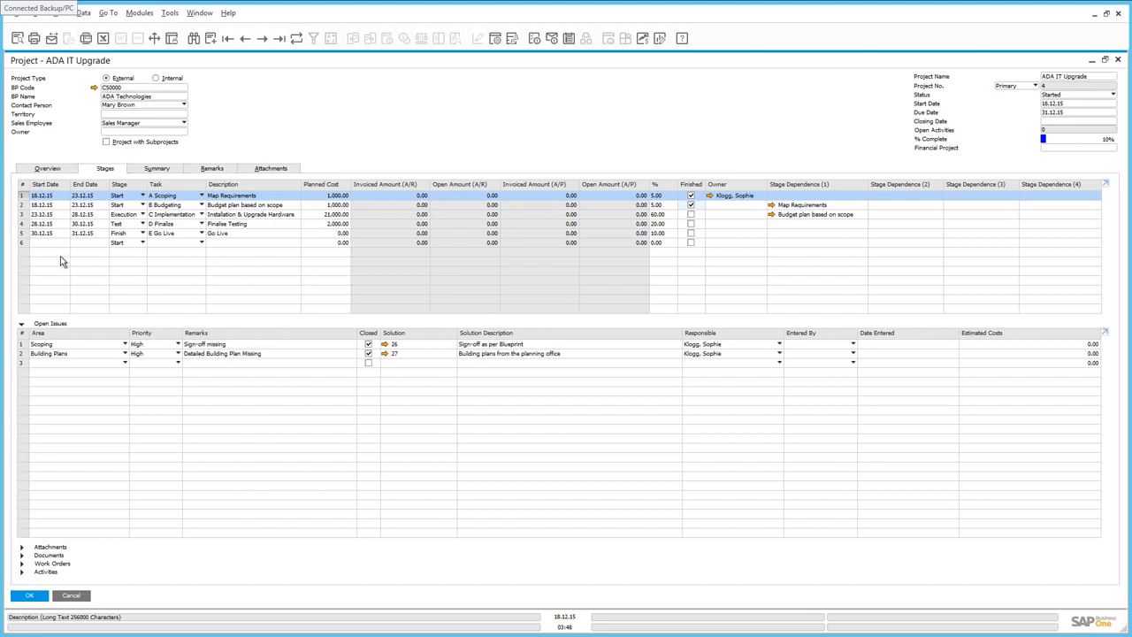
Step: Assign an owner from the employee list to the third stage, Installation & Upgrade Hardware, and confirm the project
click(21, 214)
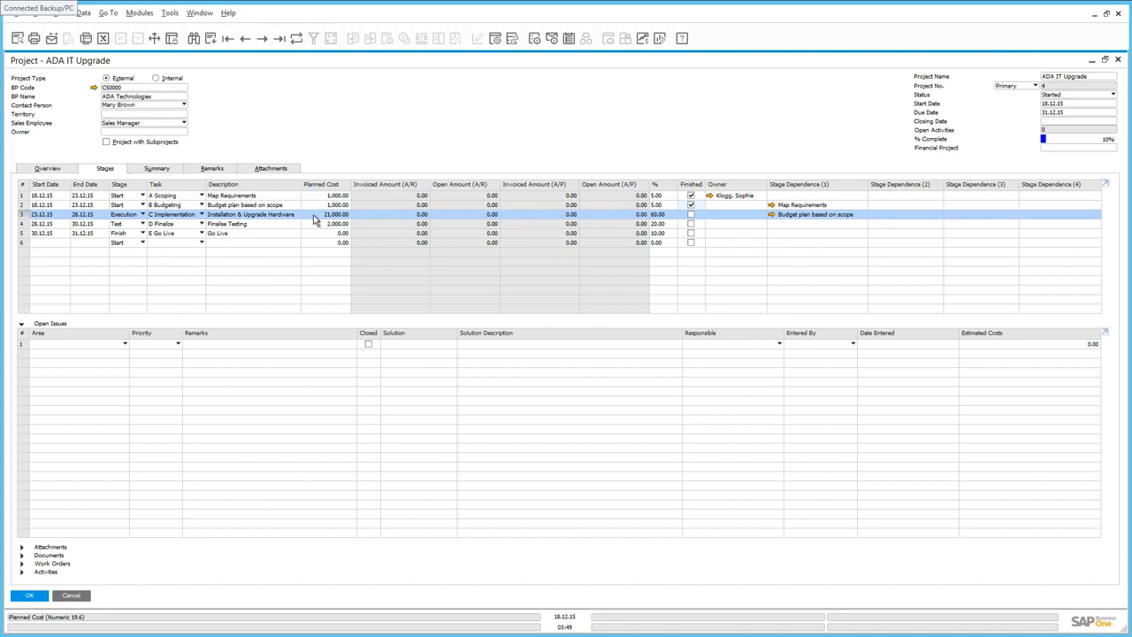
click(753, 218)
click(761, 216)
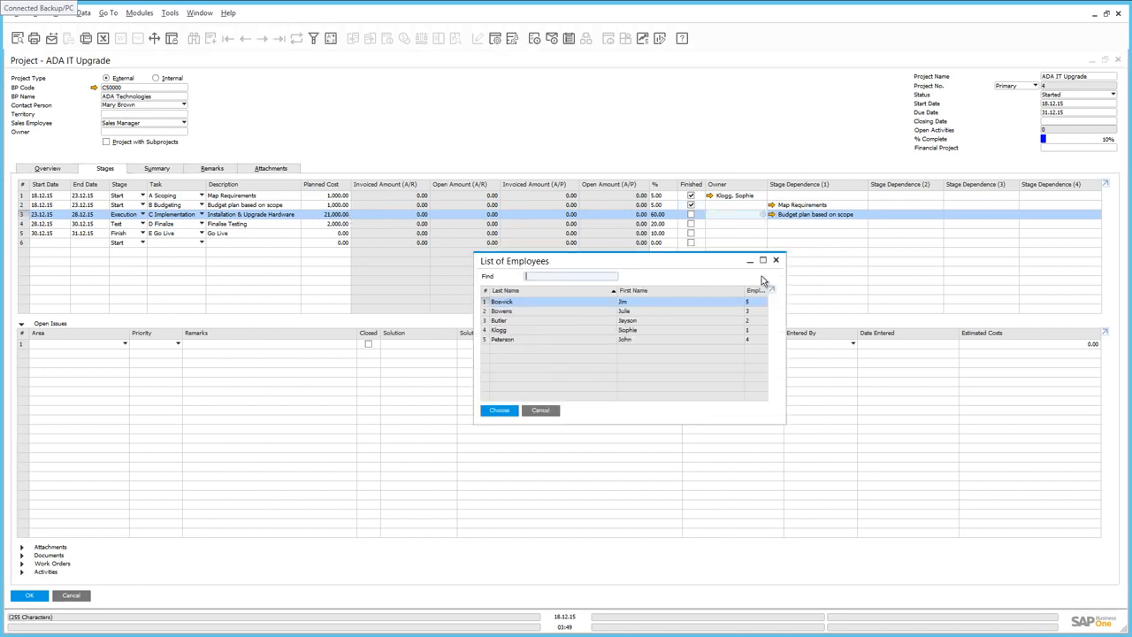
double_click(504, 312)
click(29, 595)
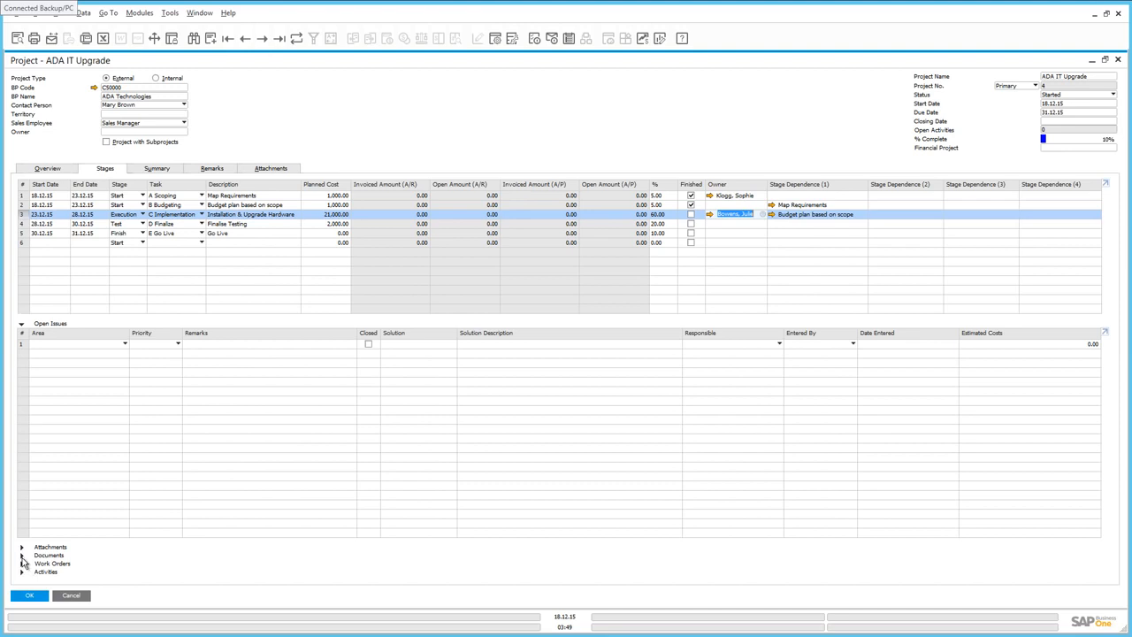
Step: Link delivery 379 to the third stage's documents, then open that delivery to review it
click(22, 556)
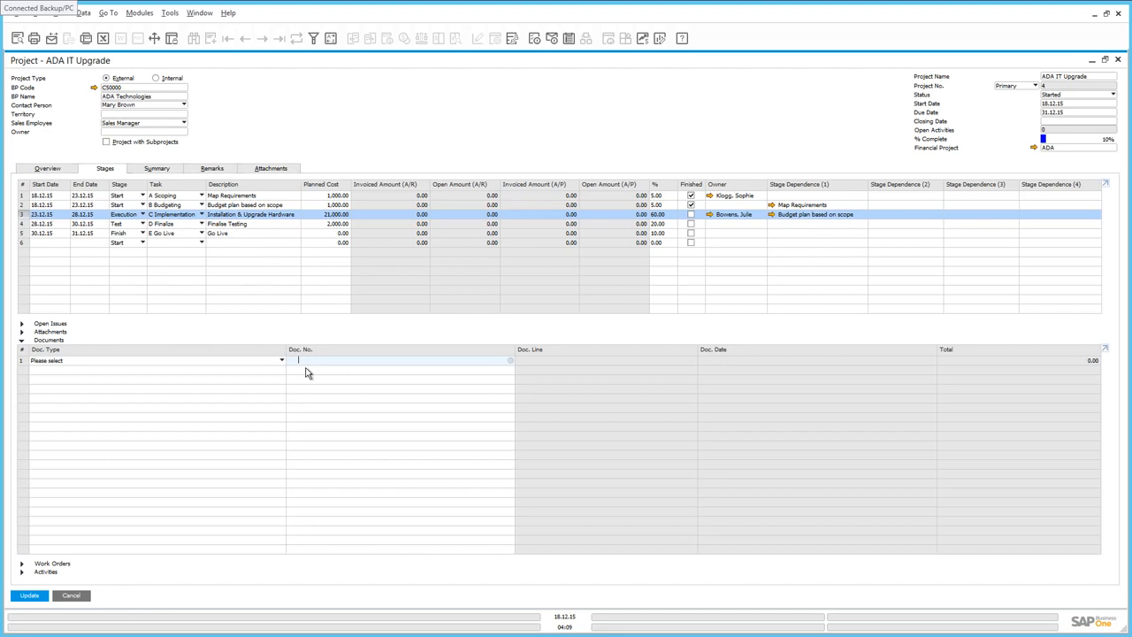
click(137, 362)
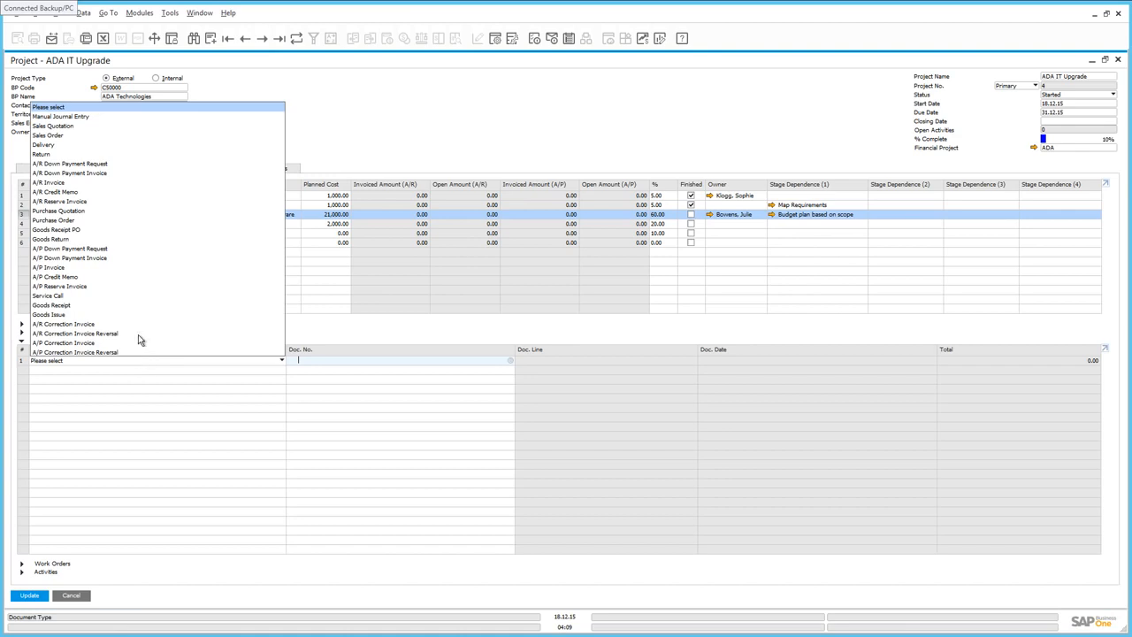
click(49, 145)
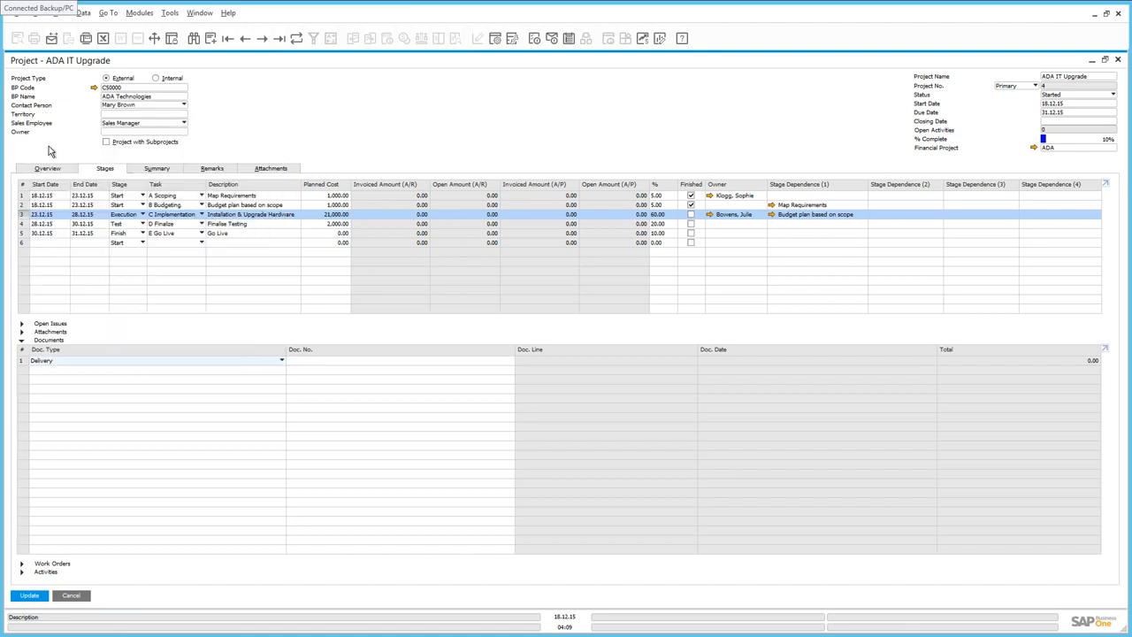
click(308, 360)
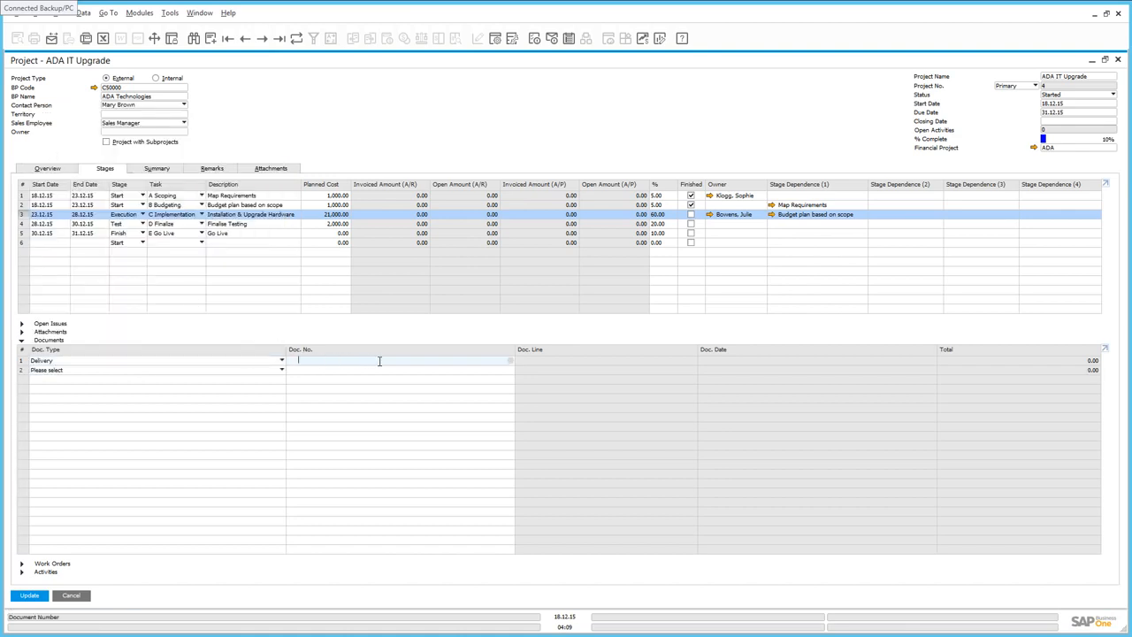
click(511, 361)
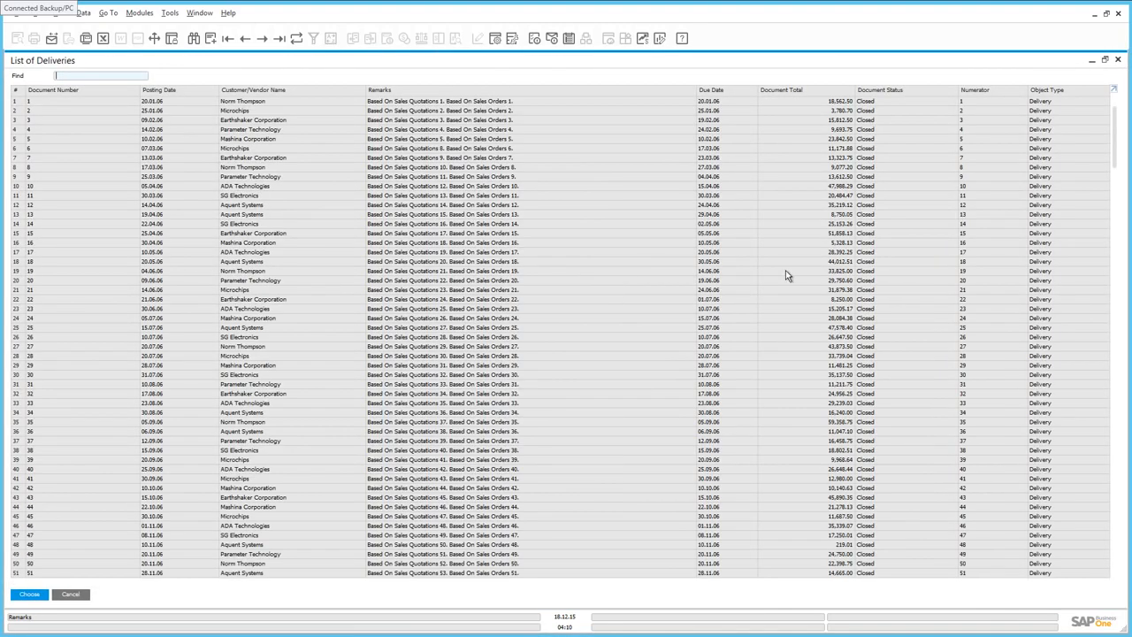
drag(1115, 125, 1115, 538)
double_click(405, 574)
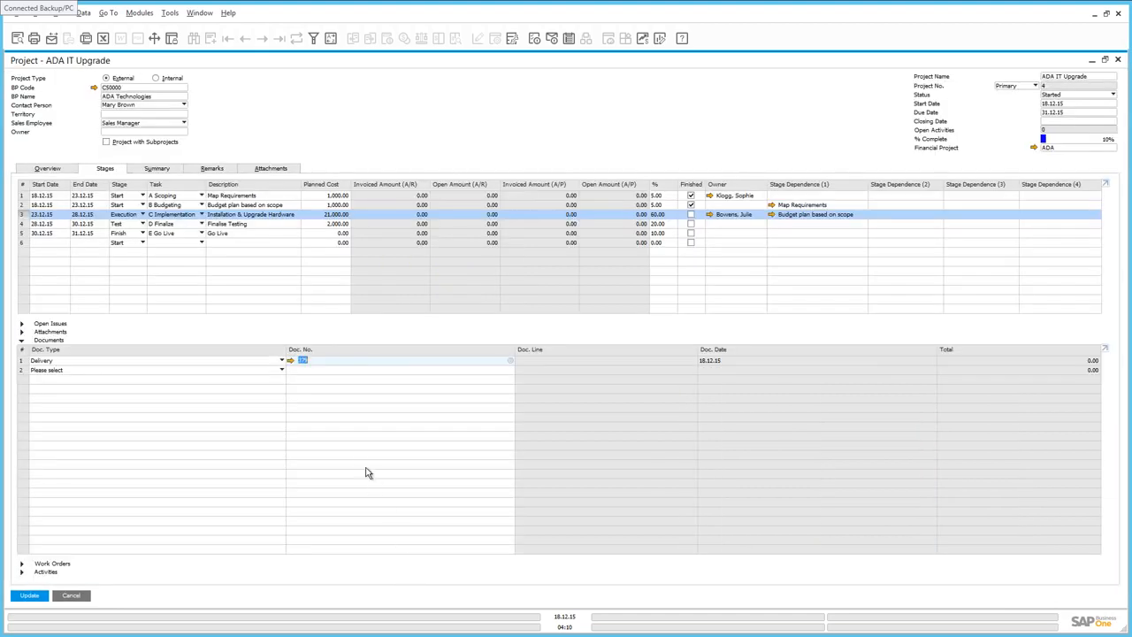
click(290, 361)
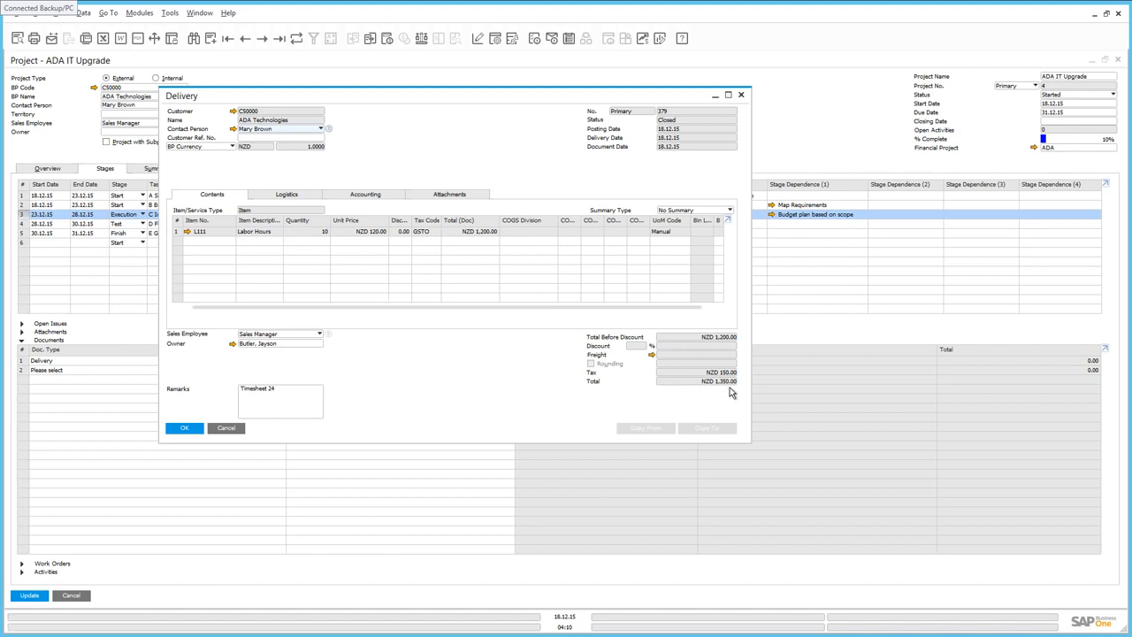
click(184, 429)
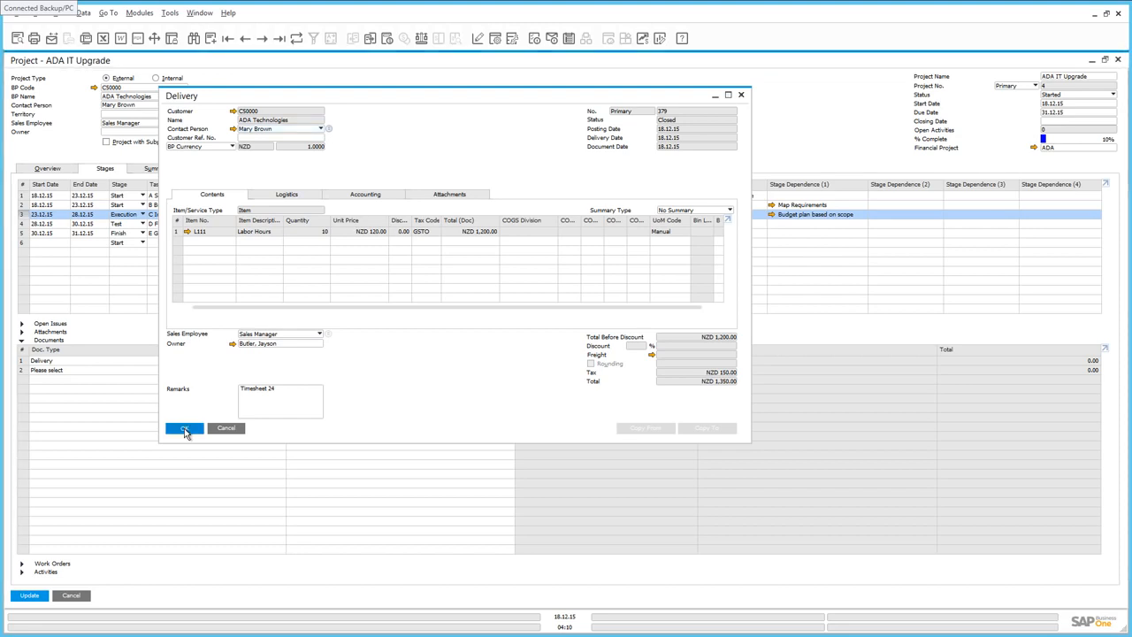
Step: Add A/R invoice 366 as a second linked document, review it, and update the project
click(106, 371)
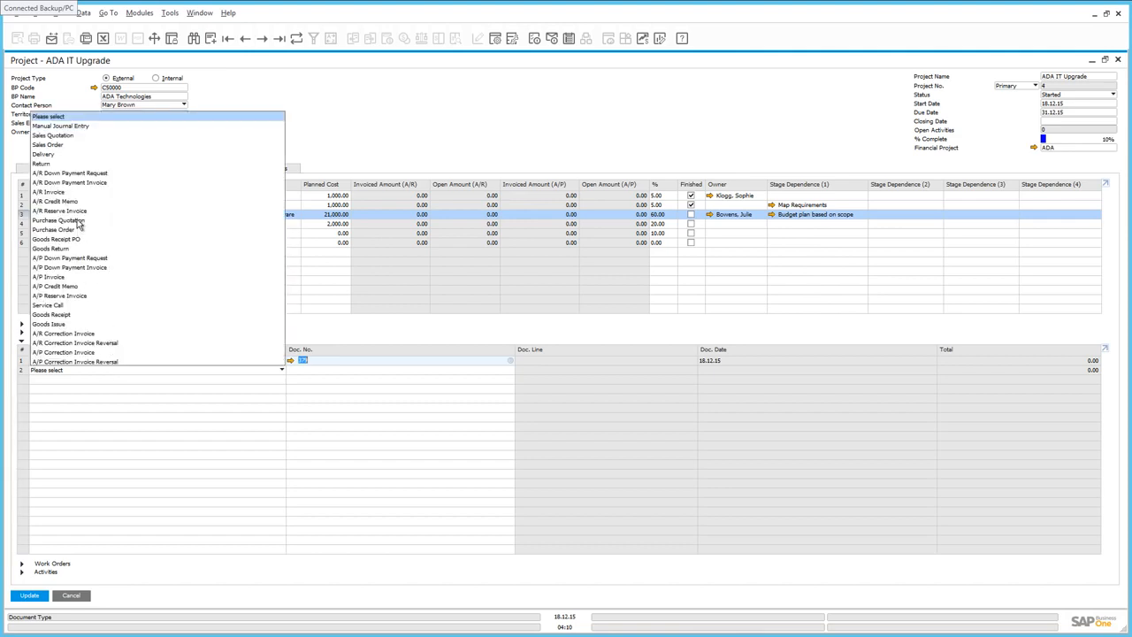
click(74, 192)
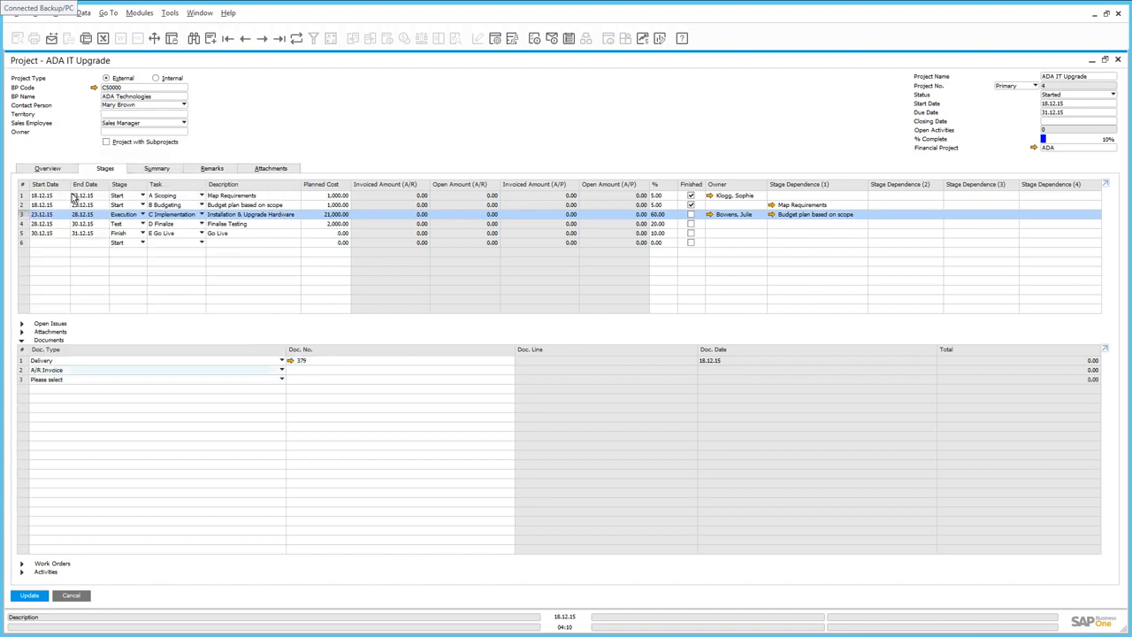
click(299, 377)
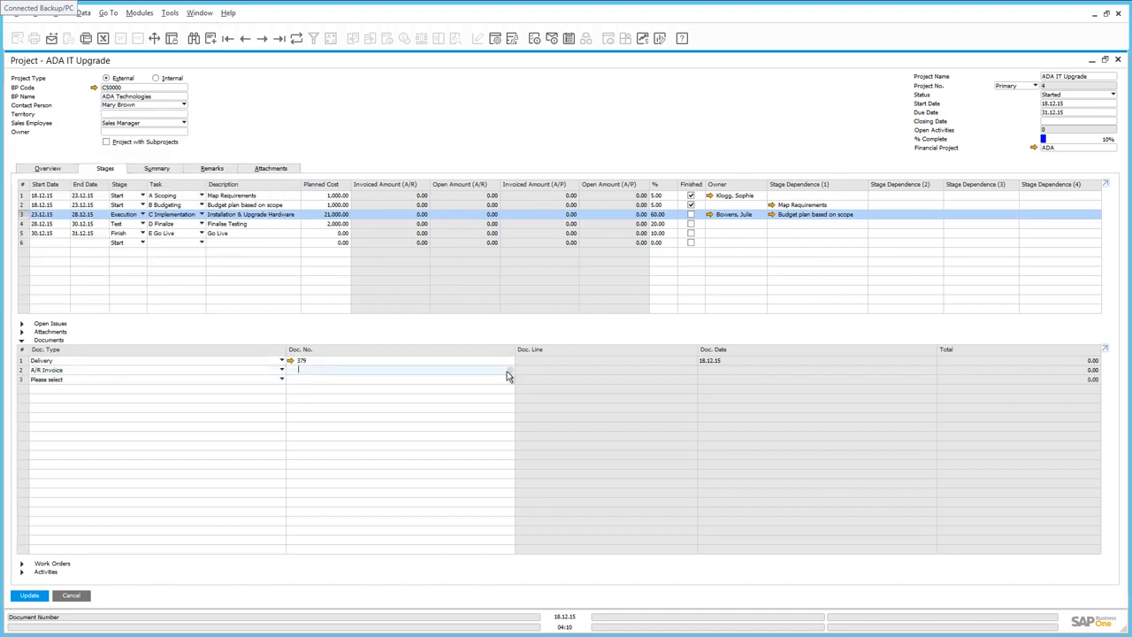
click(507, 377)
drag(784, 306, 786, 433)
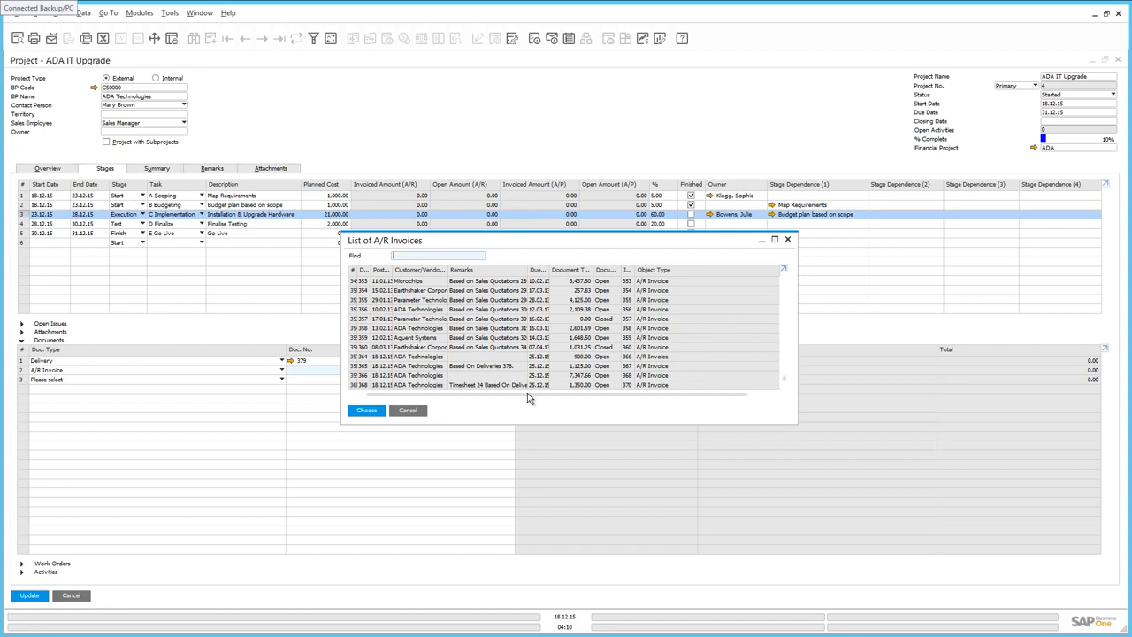
double_click(400, 377)
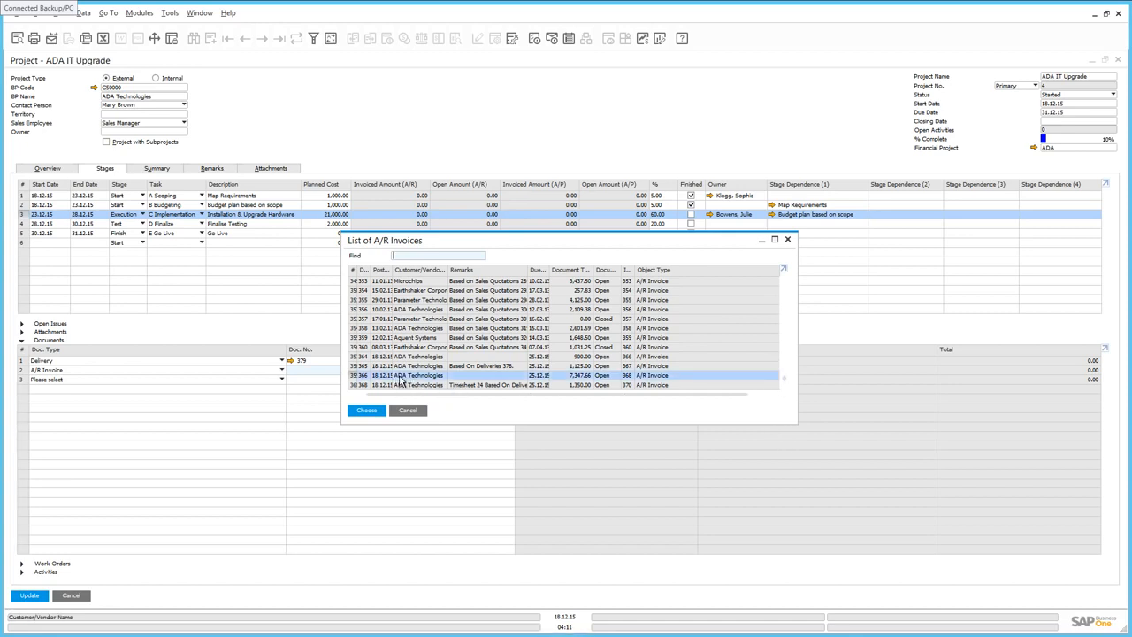
click(292, 369)
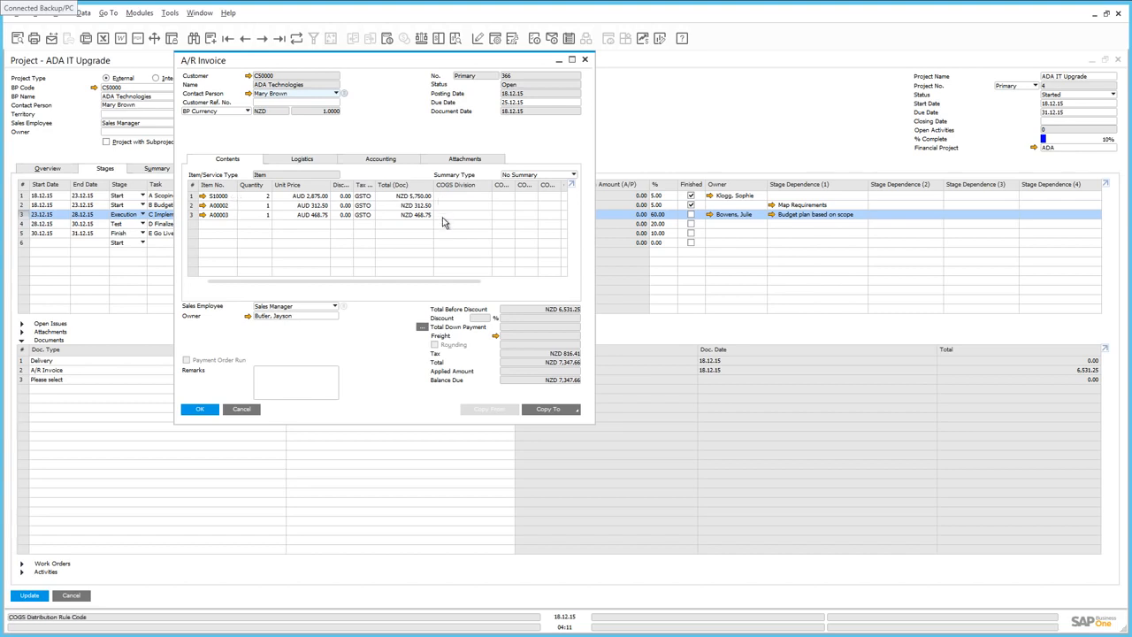
click(202, 410)
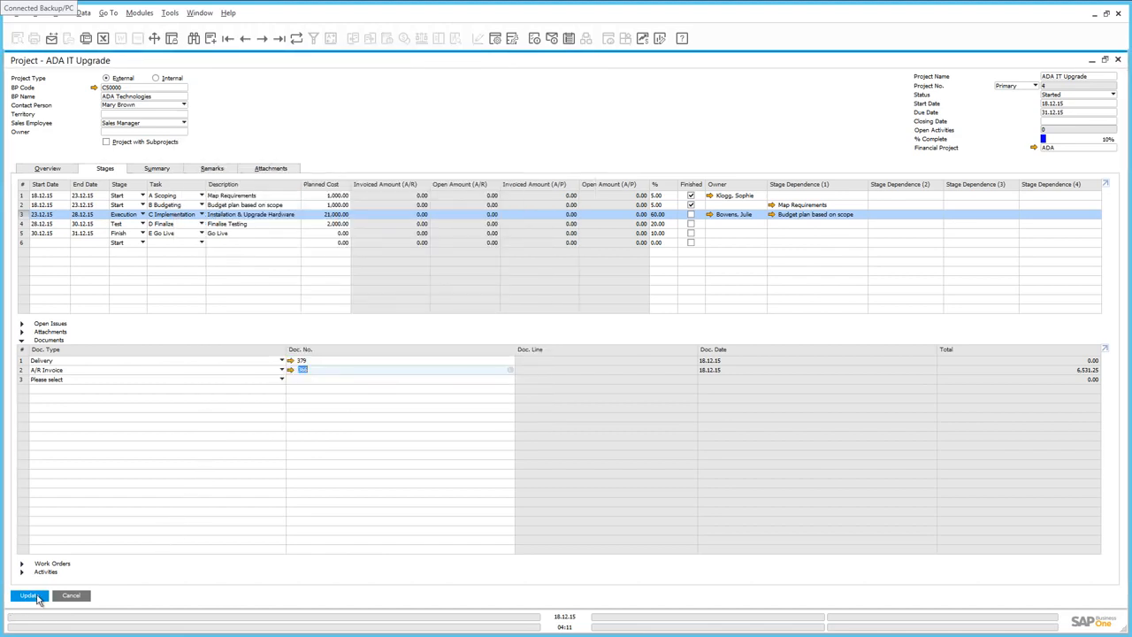
click(39, 599)
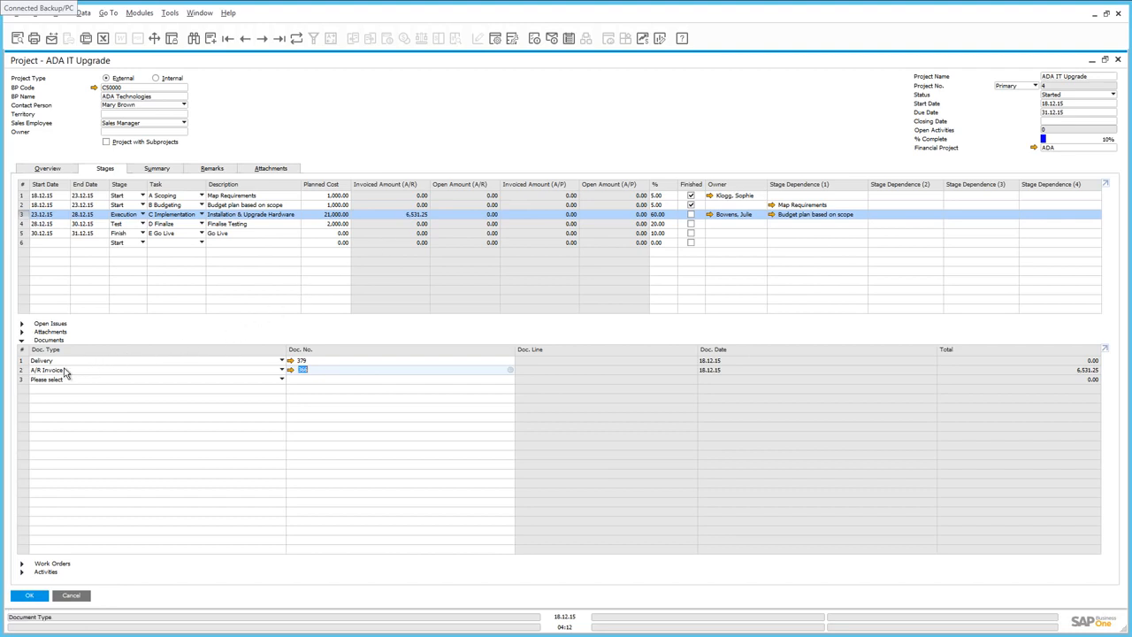
Step: Create a new activity for the third stage and set its activity type to Meeting
click(22, 341)
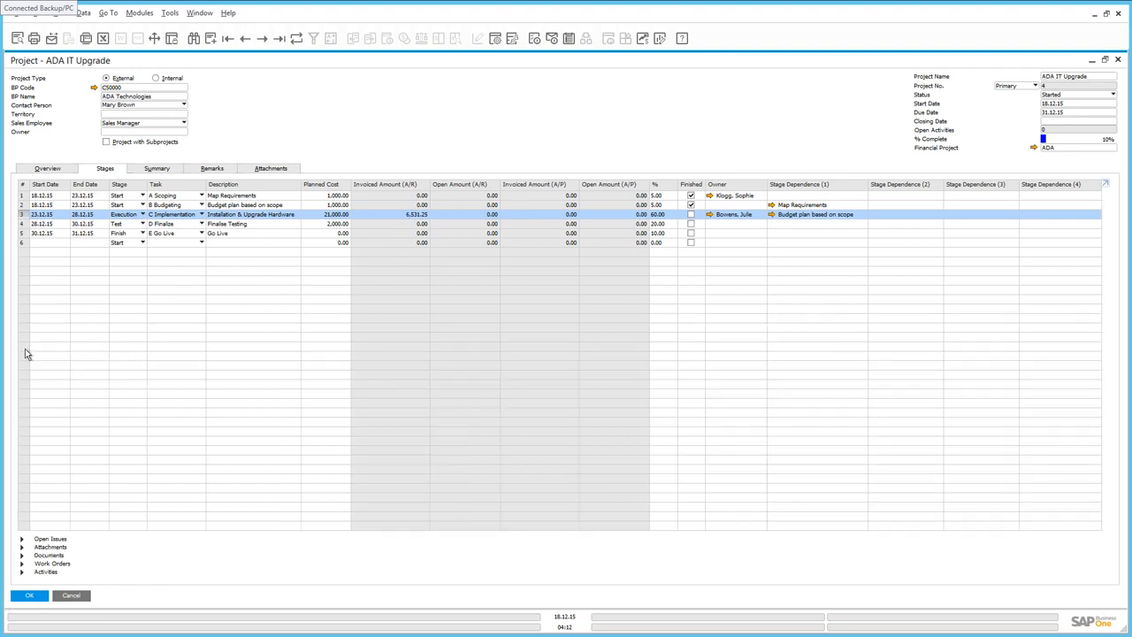
click(22, 572)
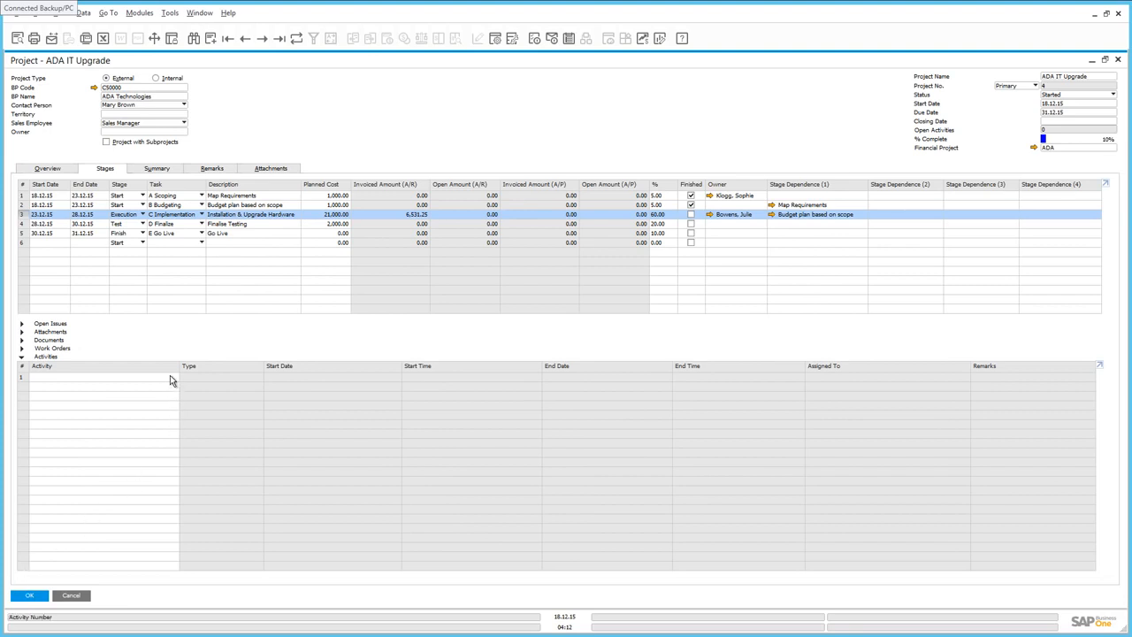
click(170, 377)
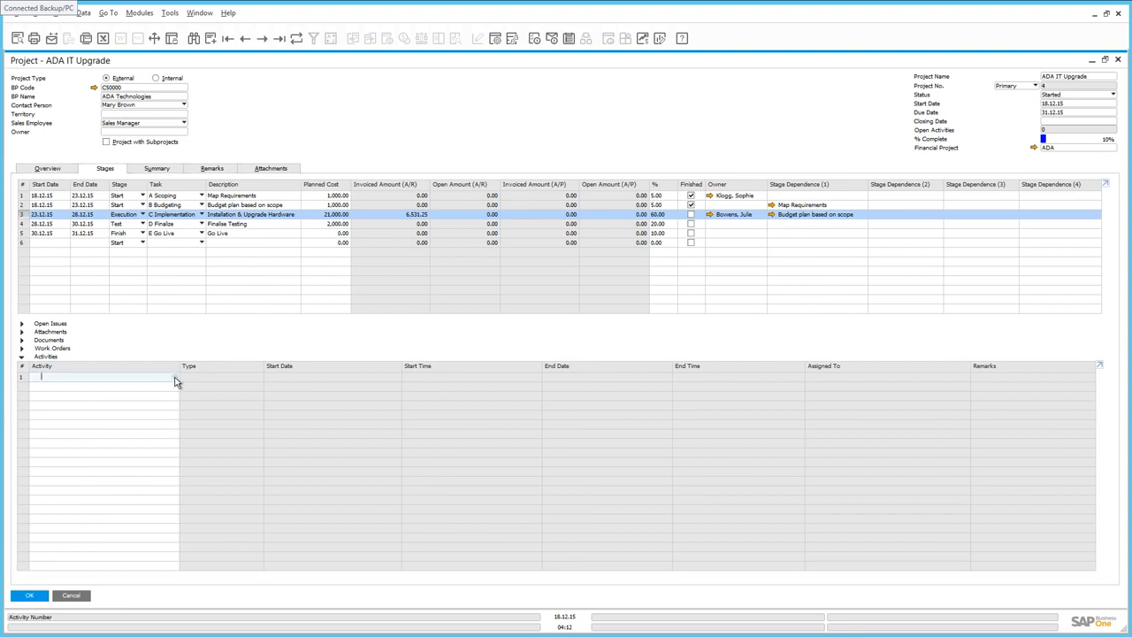
click(174, 378)
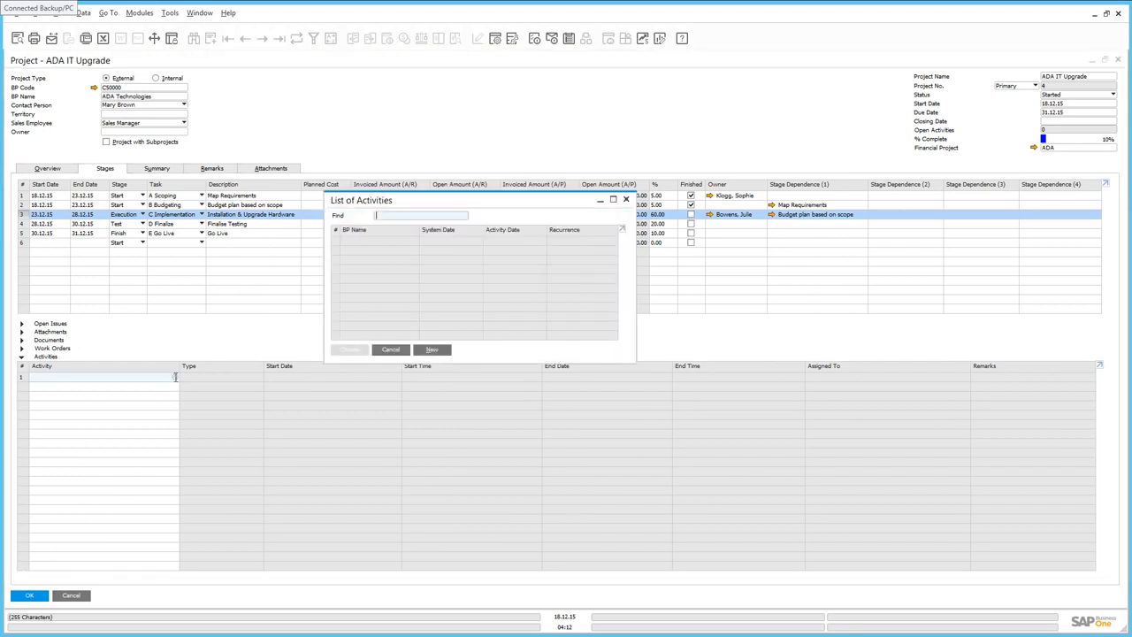
click(433, 350)
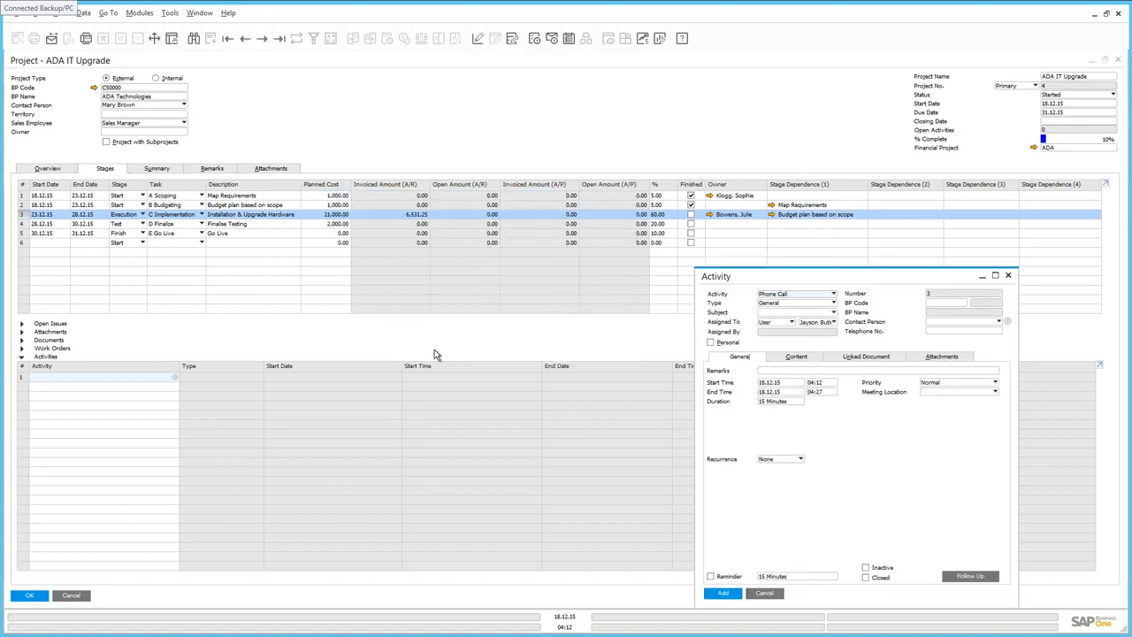
click(791, 295)
click(776, 312)
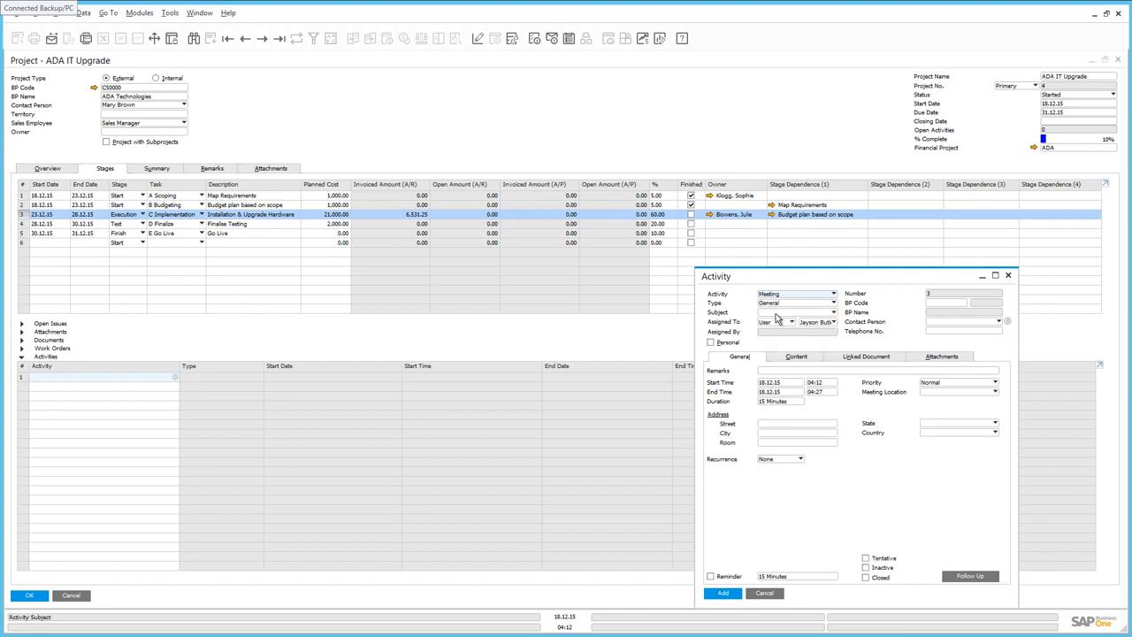
Step: Set the meeting's business partner to ADA Technologies (C50000) and enter the remarks Project Review Meeting
click(957, 304)
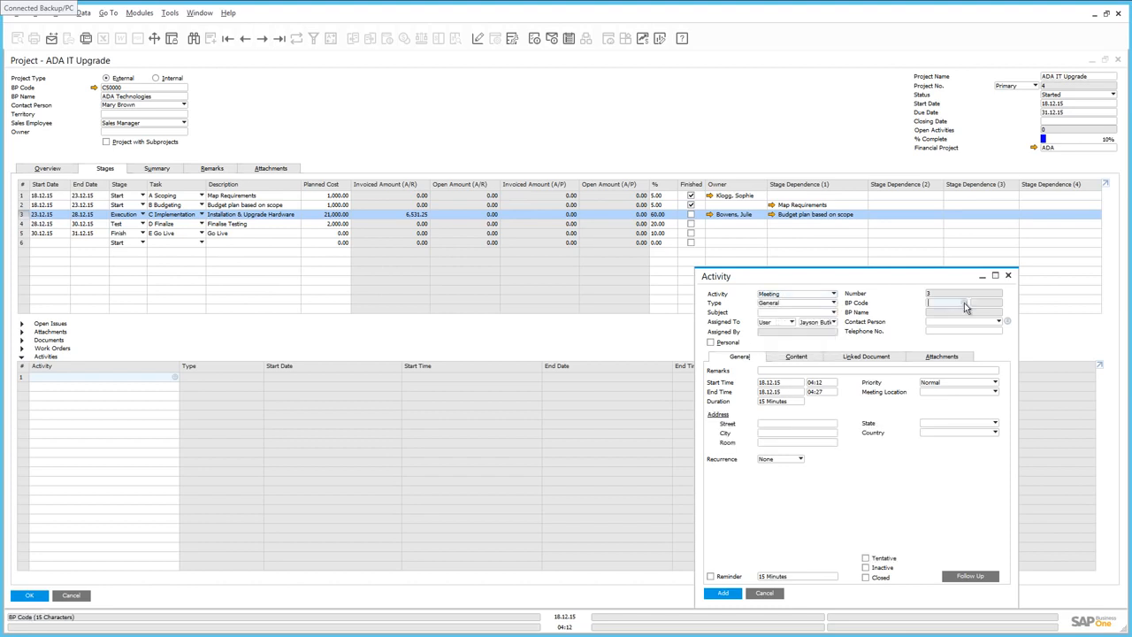
key(Tab)
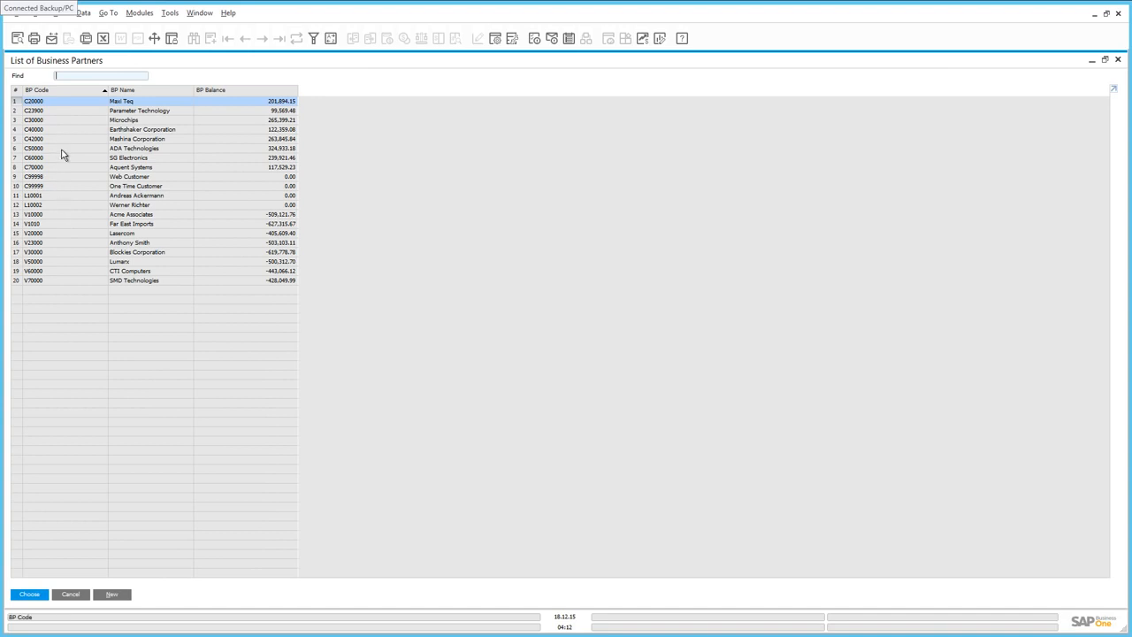
click(62, 154)
double_click(62, 154)
text(P)
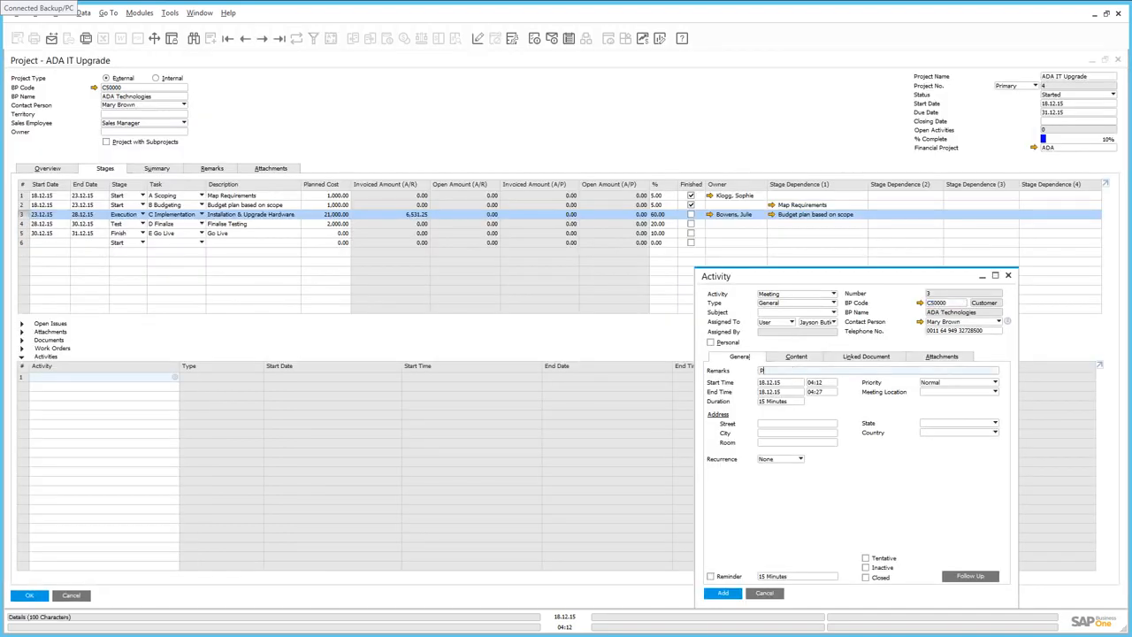
text(roject Review Meeting)
Step: Schedule the meeting on 21.12.15 from 08:00 to 12:00 and add the activity
click(796, 383)
click(800, 383)
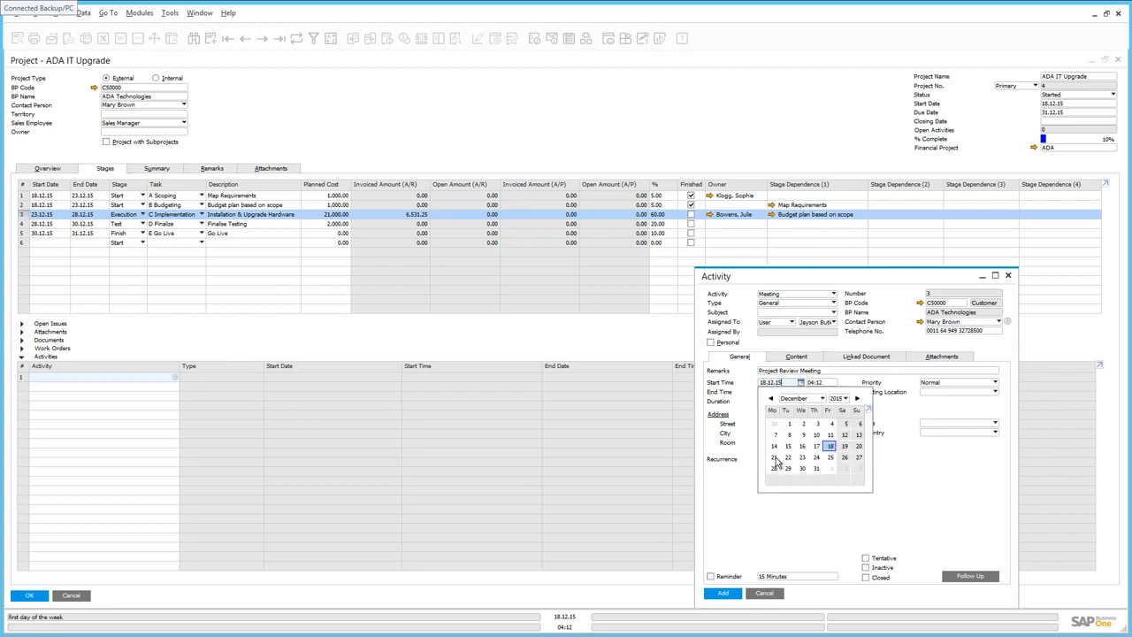
click(775, 458)
click(831, 382)
text(08:00)
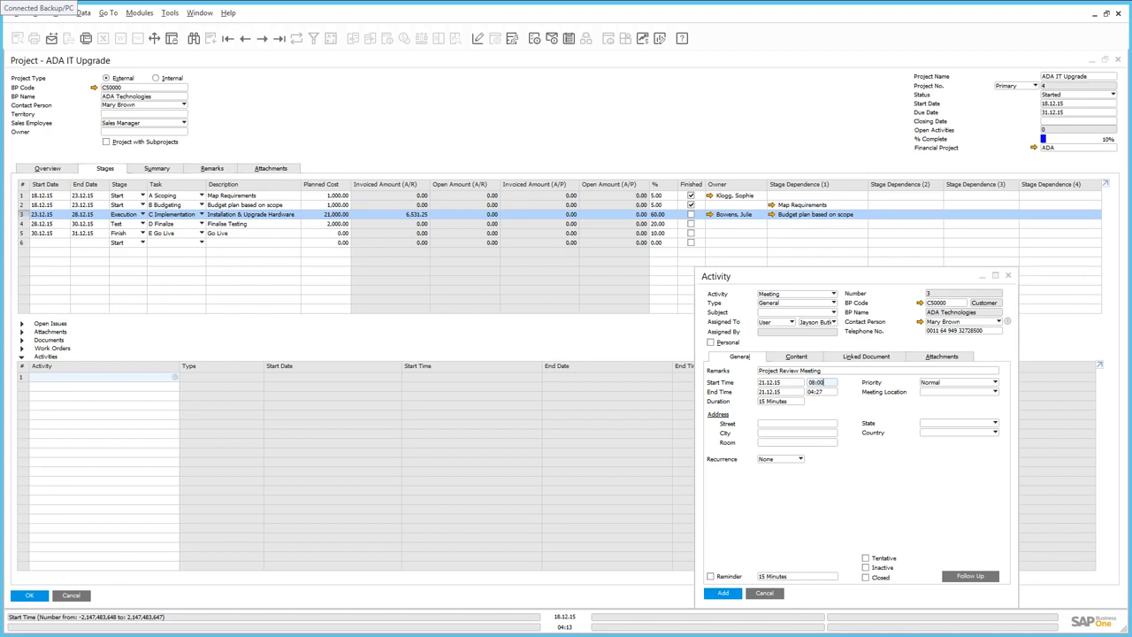
key(Tab)
text(12:00)
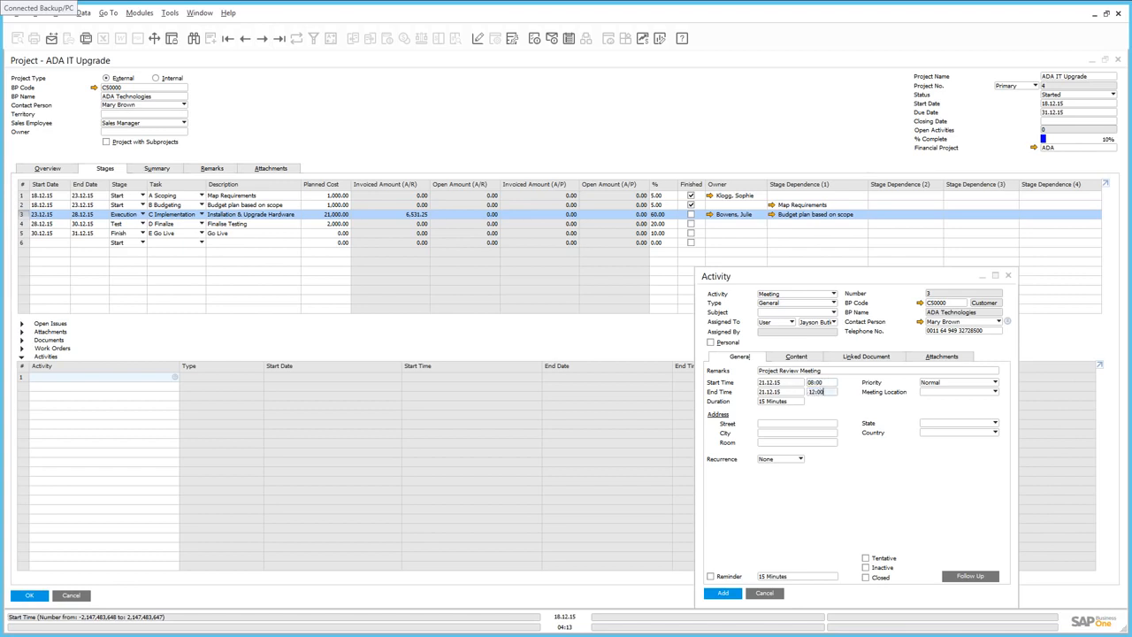
click(722, 592)
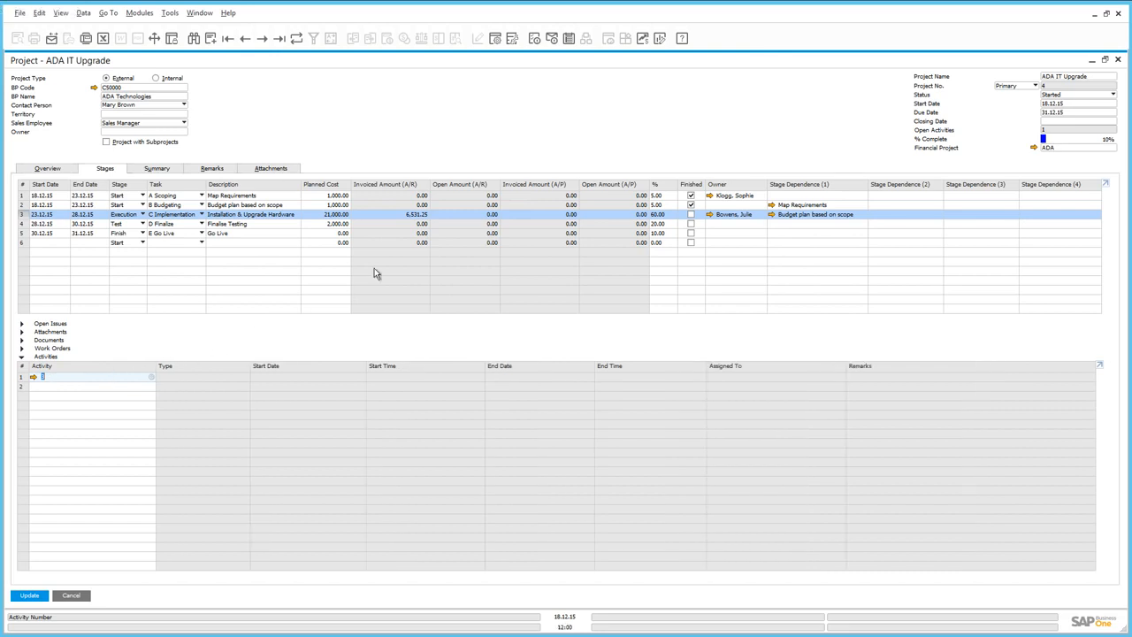
Step: Open the calendar and inspect the scheduled Project Review Meeting
click(570, 40)
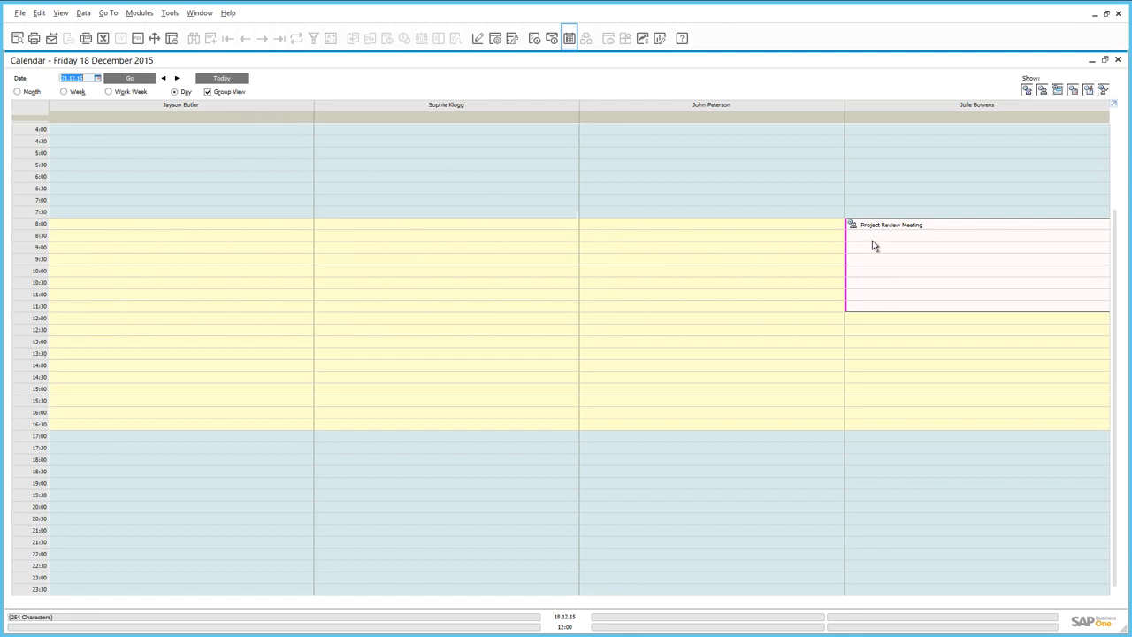
mouse_move(873, 245)
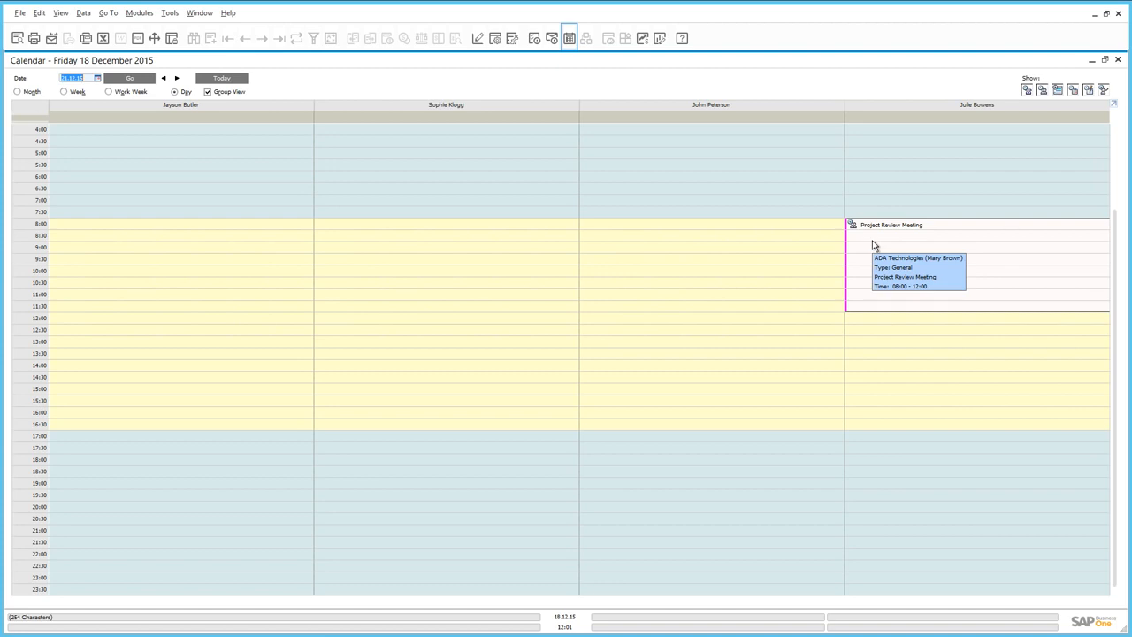
Step: Close the calendar and run the Stage Analysis project report with the default selection criteria, then close it
click(1118, 59)
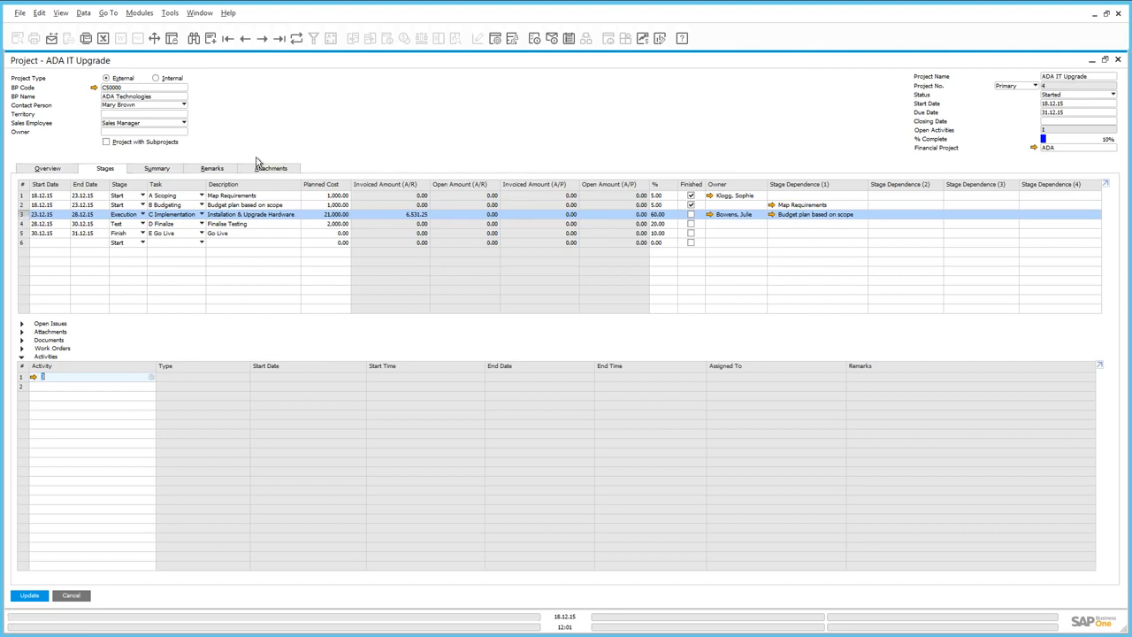
click(151, 169)
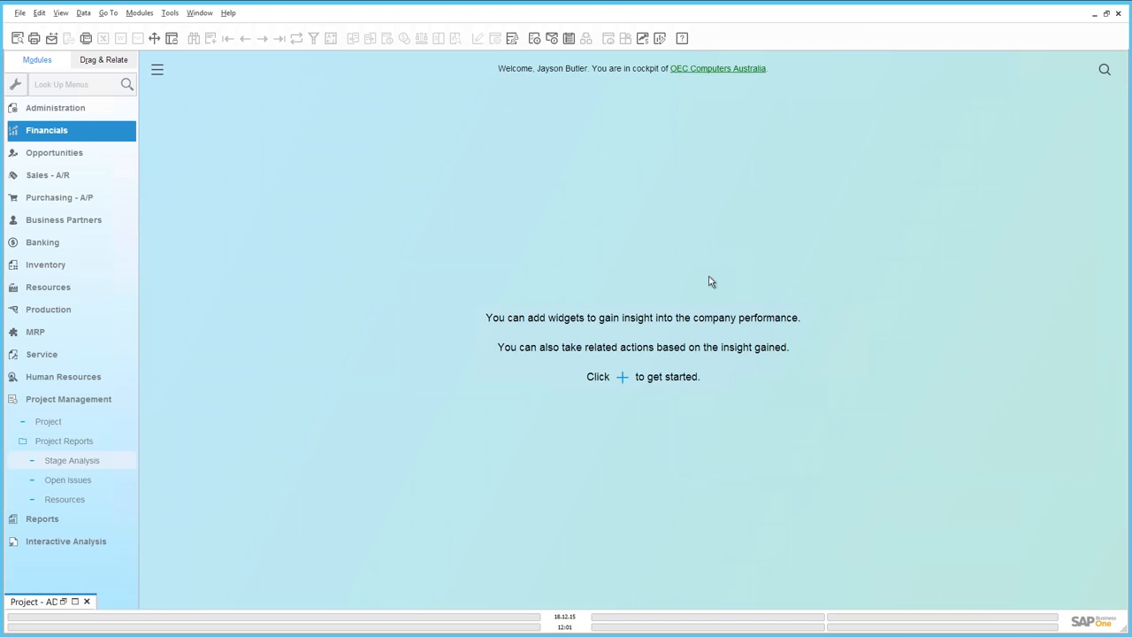
click(91, 460)
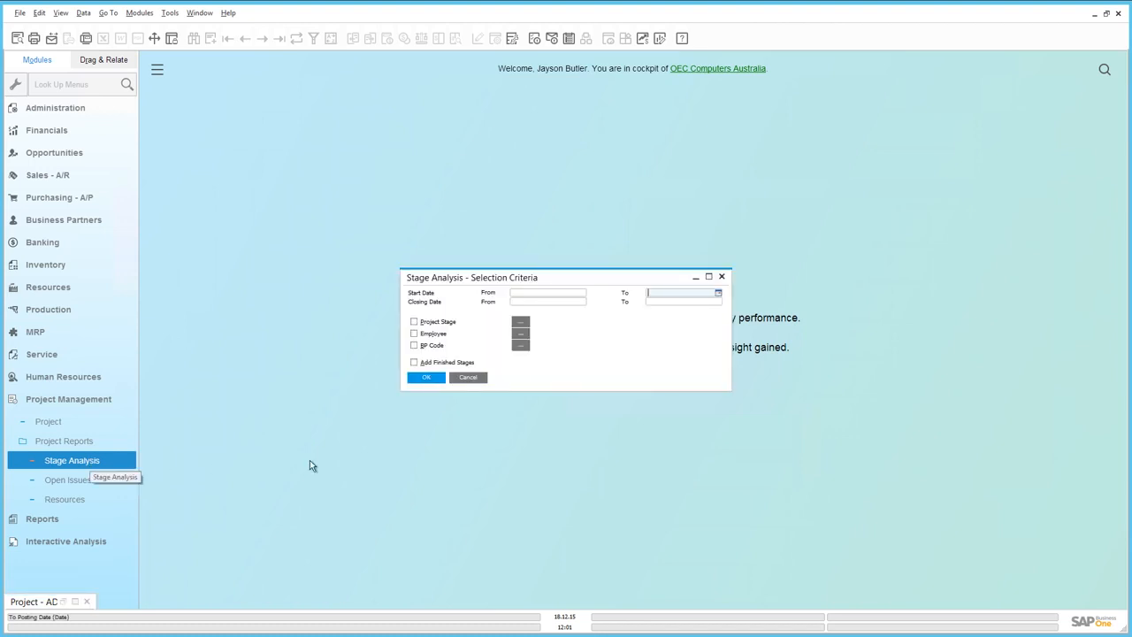
click(426, 378)
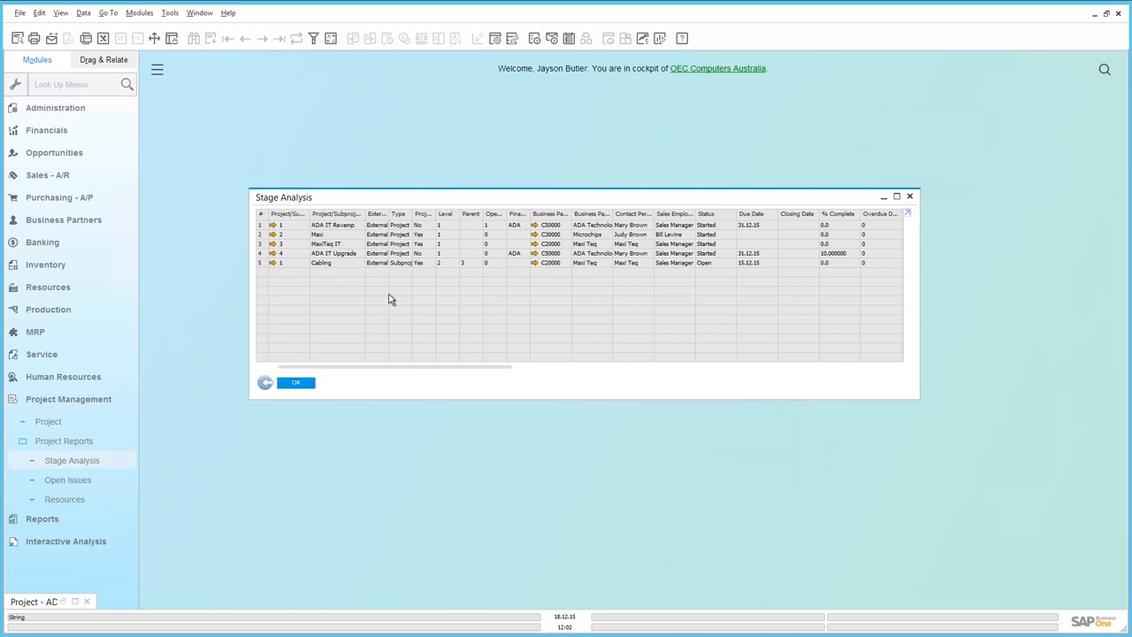
click(303, 382)
click(83, 478)
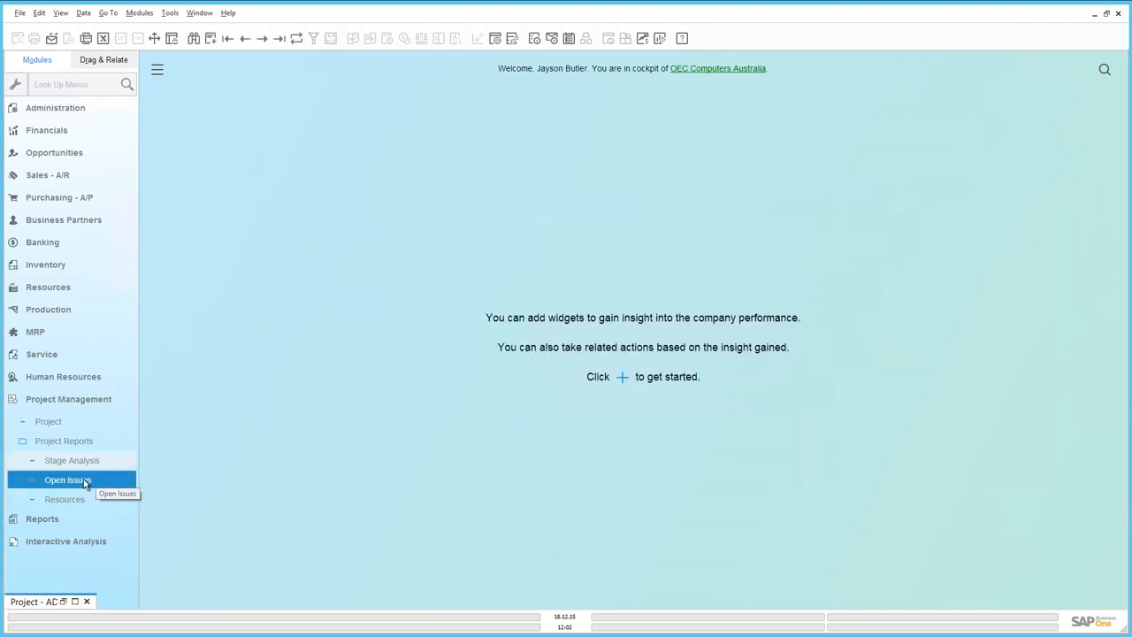
click(83, 499)
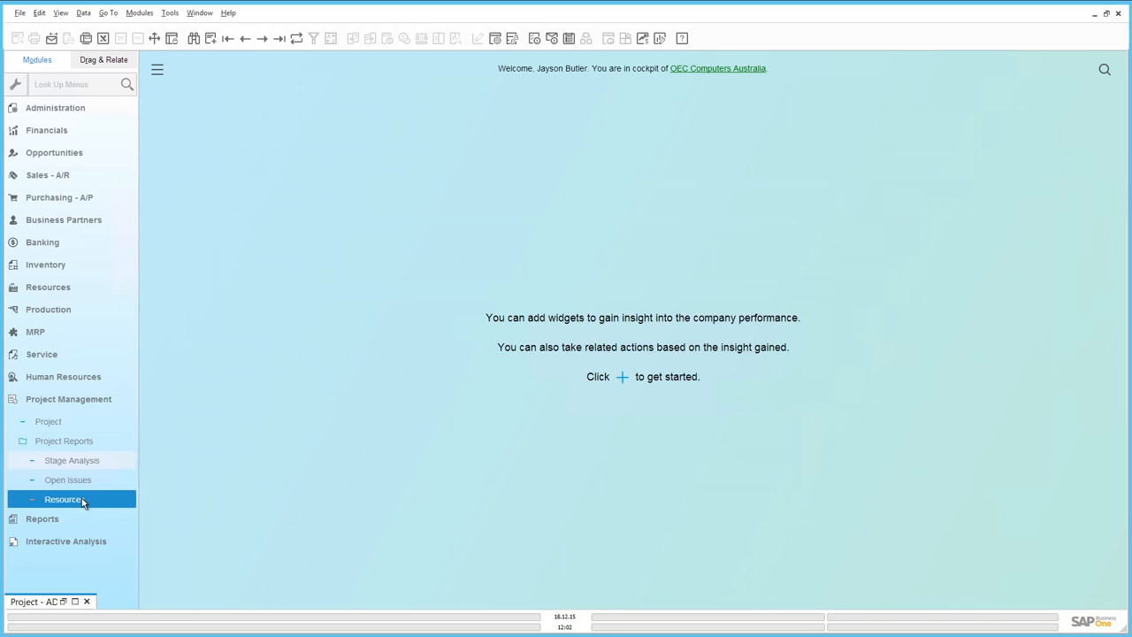
click(82, 501)
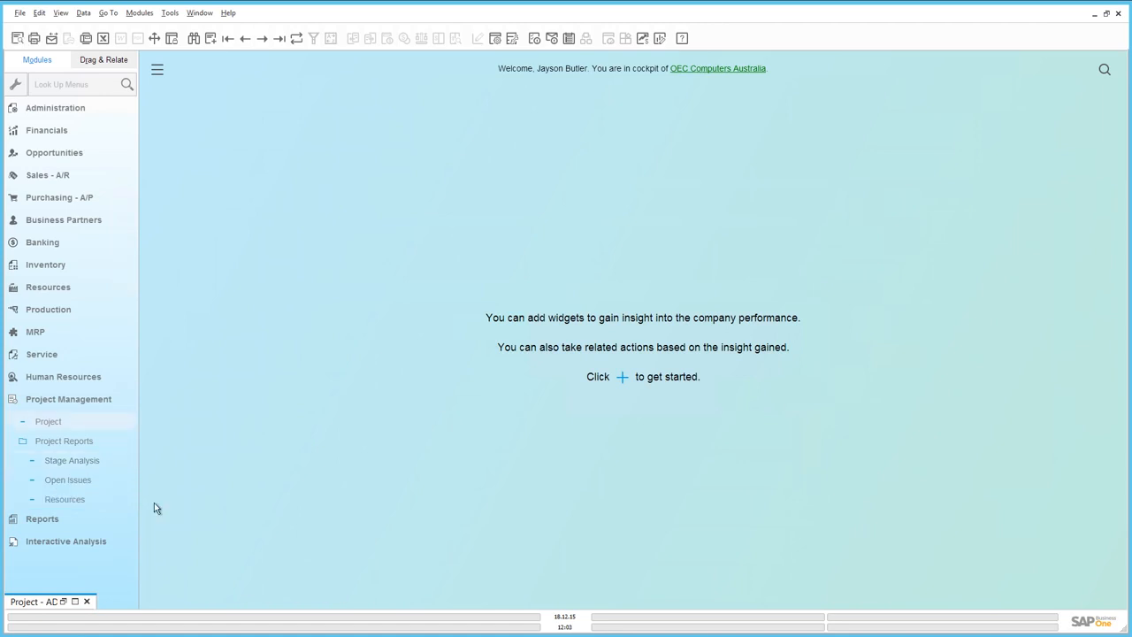